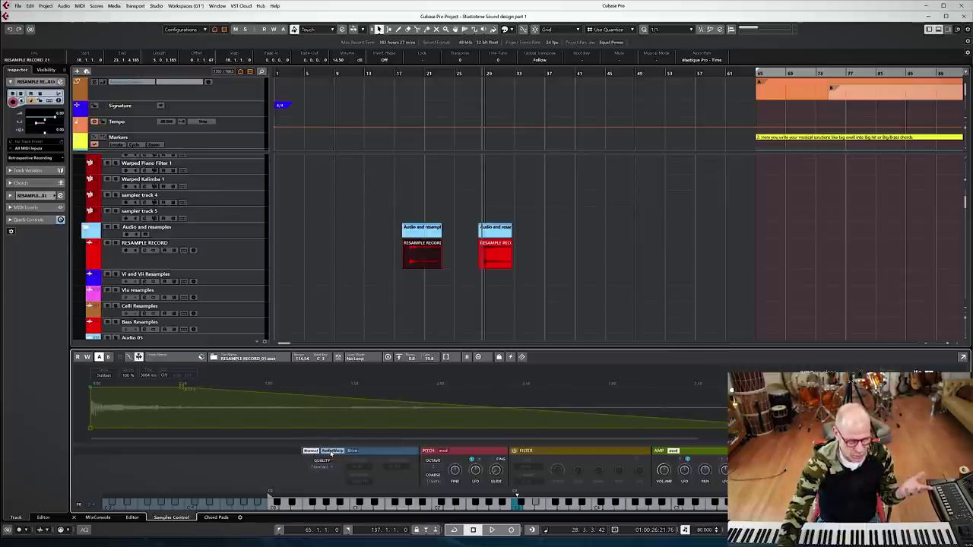
- Try the AudioWarp and Slice playback modes on the RESAMPLE RECORD_01 sample and return to Normal mode
click(332, 451)
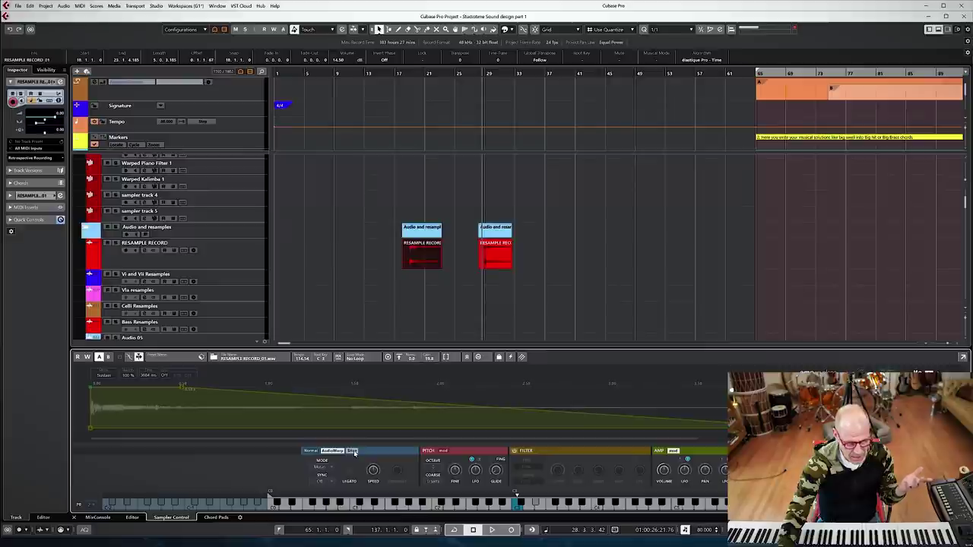
click(353, 451)
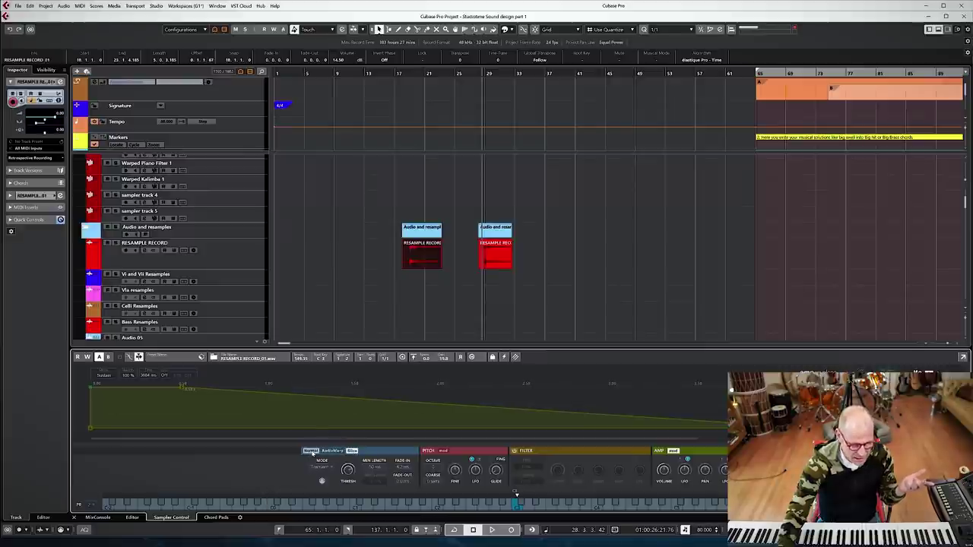
click(311, 452)
- Try the Vintage playback quality on the sample and settle on Extreme quality
click(321, 468)
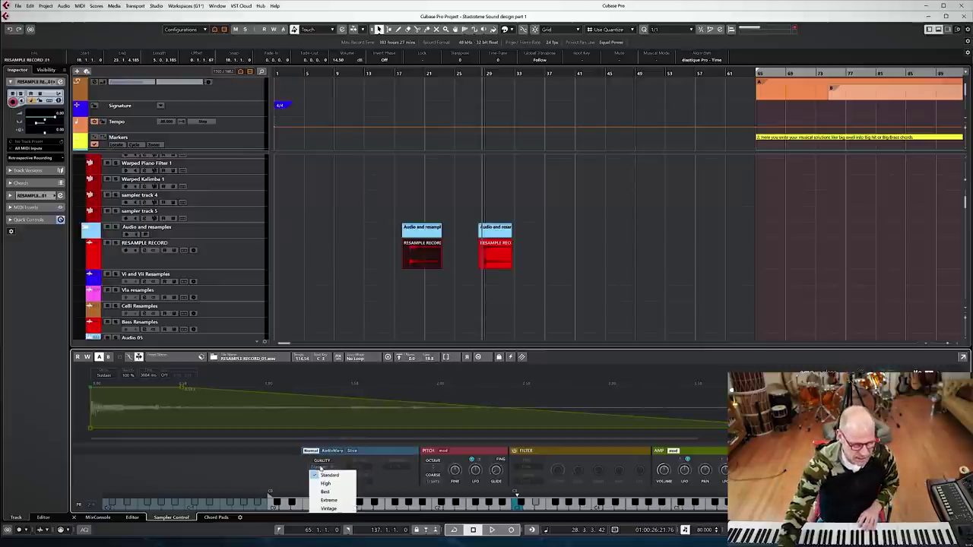
click(329, 508)
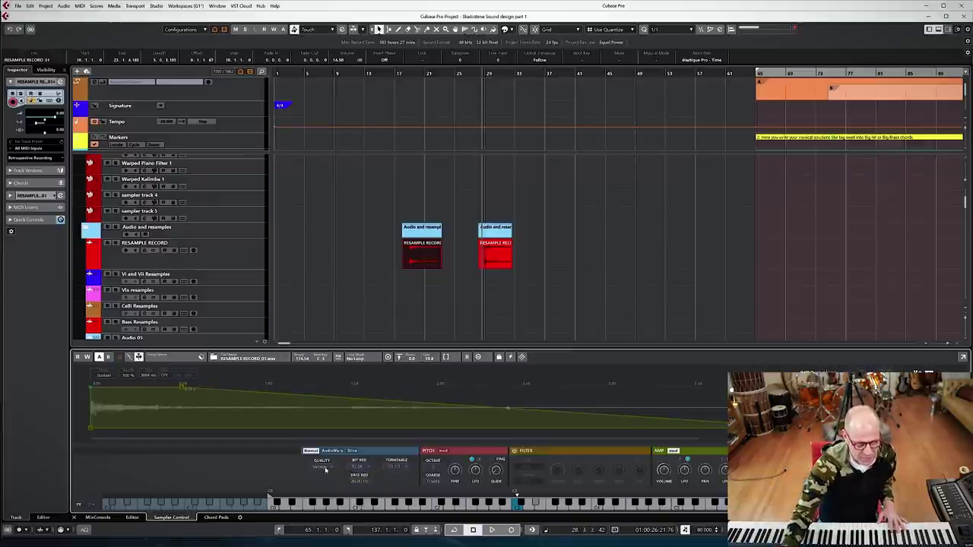
click(325, 468)
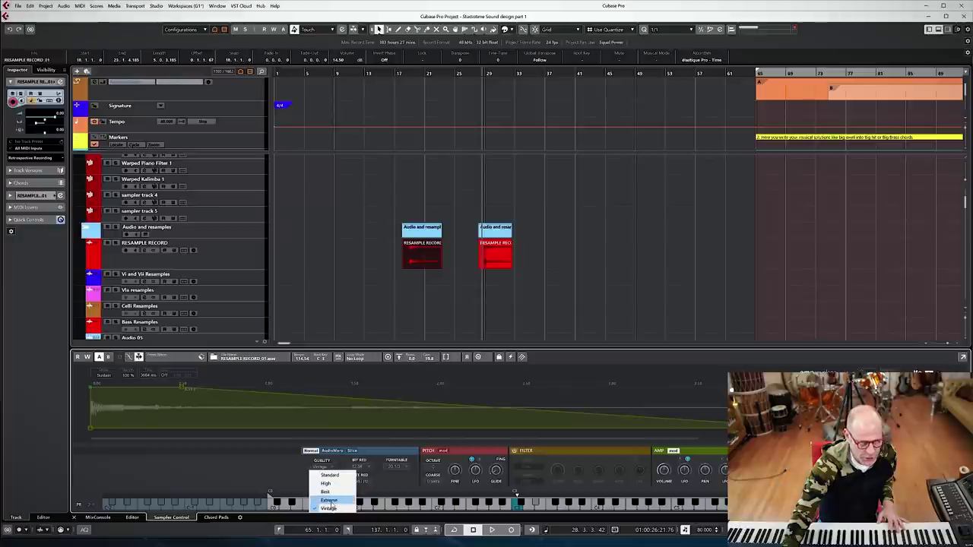
click(330, 501)
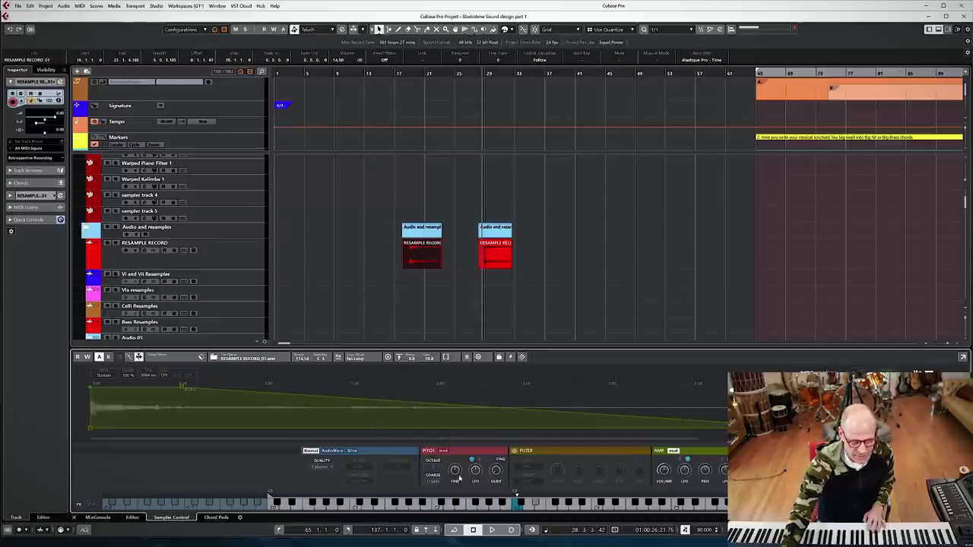
- Show the sample's pitch envelope, switch on the filter and display the filter's modulation envelope
click(447, 453)
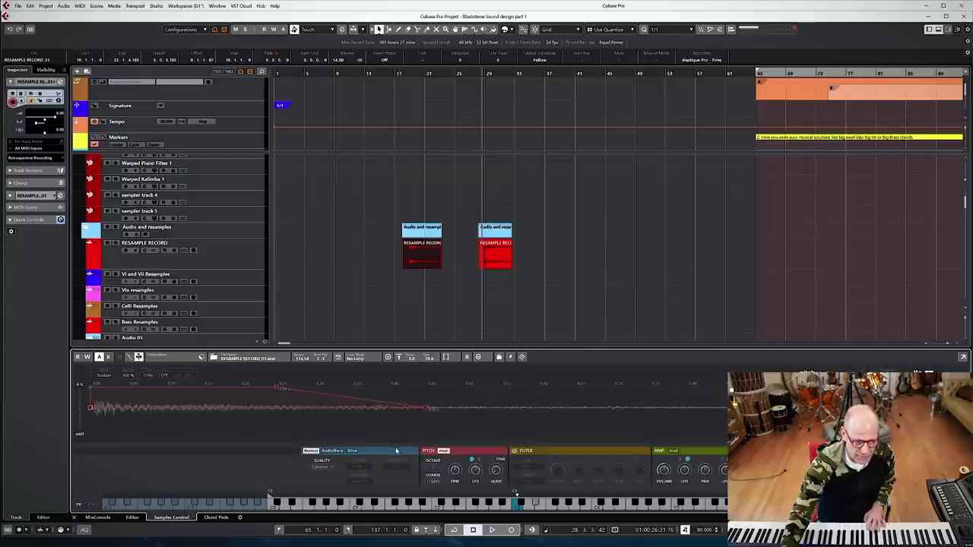
click(514, 451)
click(544, 451)
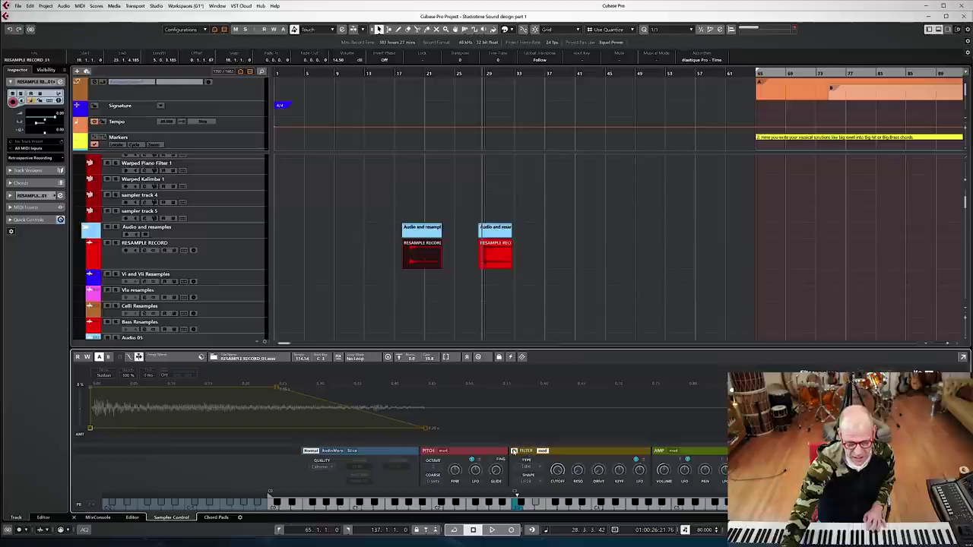
click(545, 452)
click(542, 452)
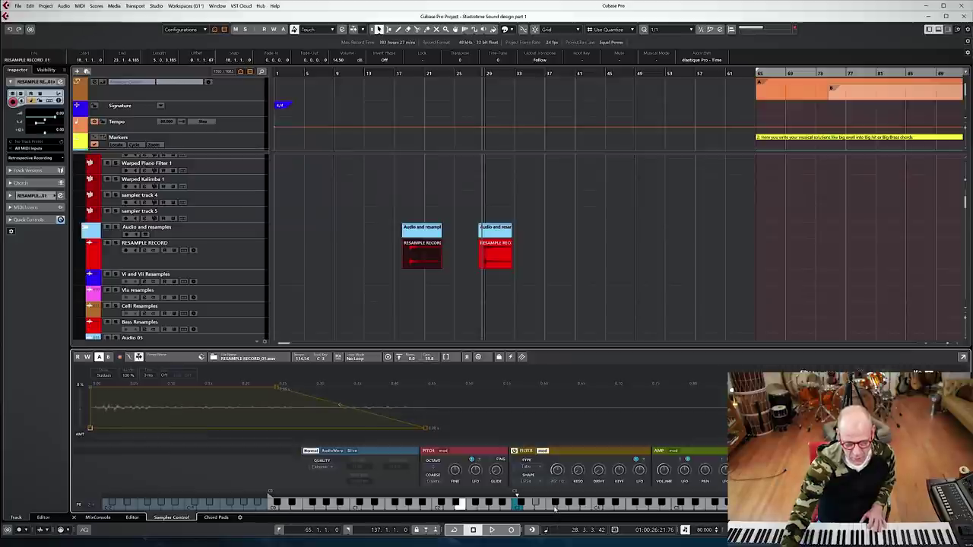
- Set the filter type to Classic and look through the available filter shapes
click(527, 467)
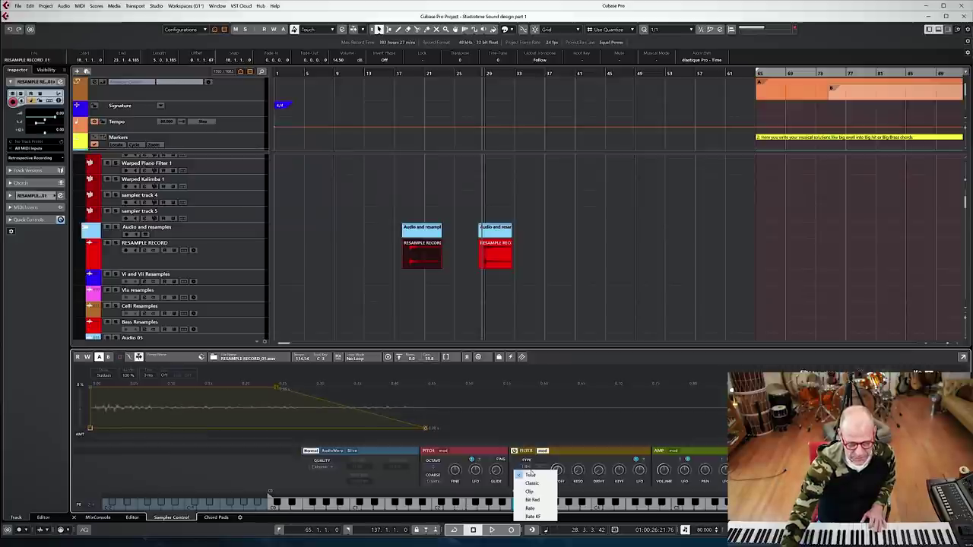
click(536, 483)
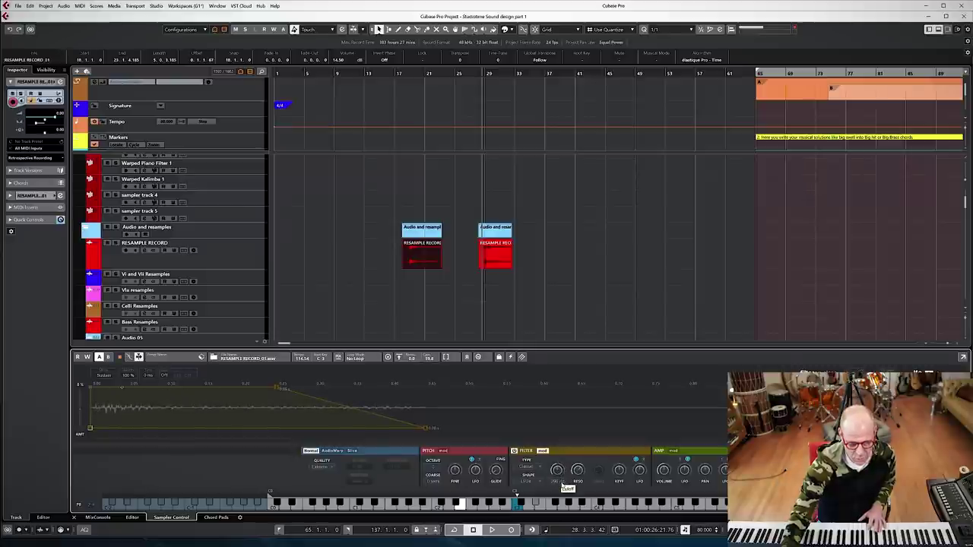
click(531, 481)
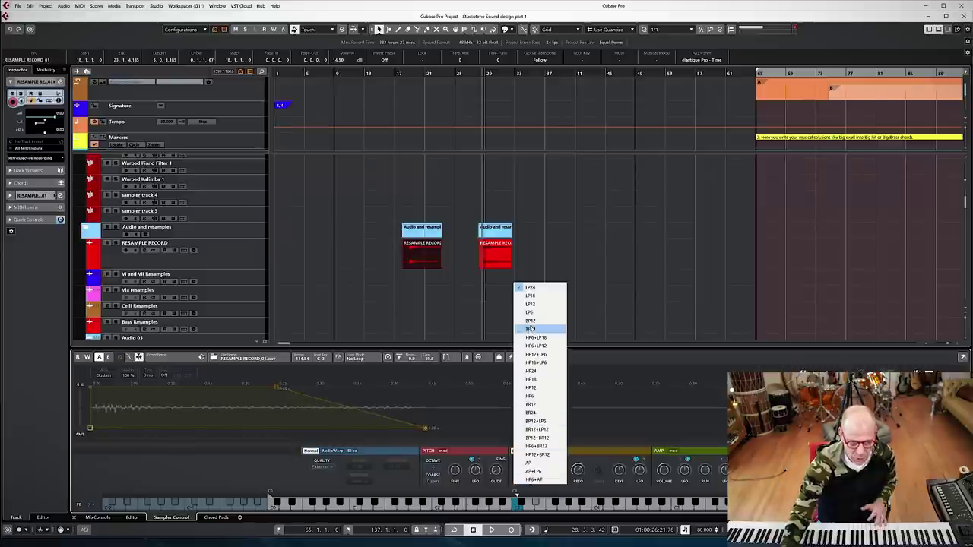
click(591, 436)
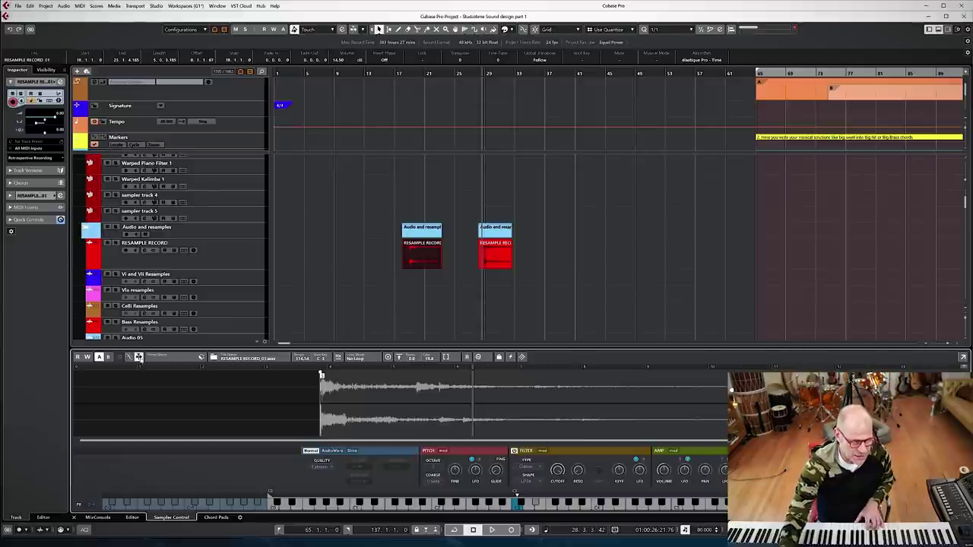
- Set the sample's loop mode to Alternate and move the sustain loop end slightly later
click(362, 360)
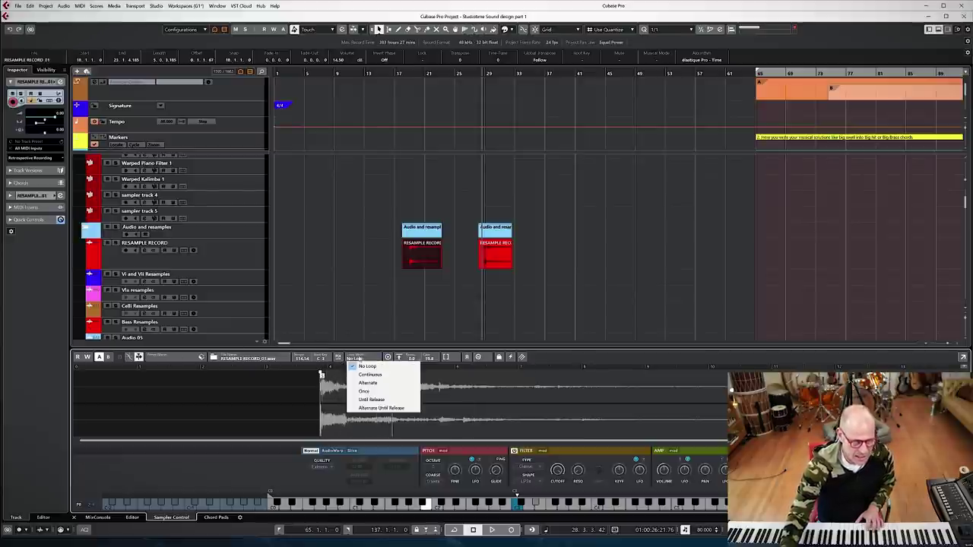
click(369, 384)
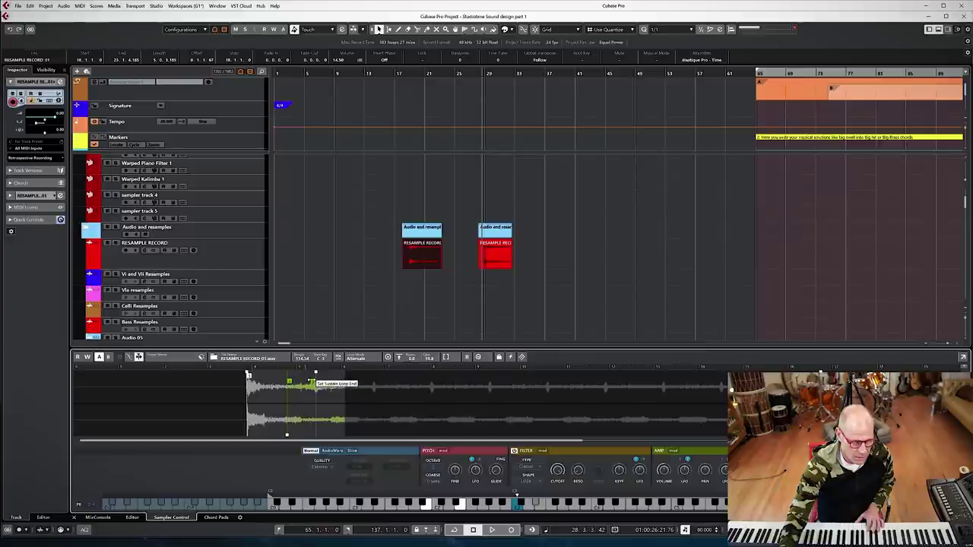
drag(312, 380, 321, 372)
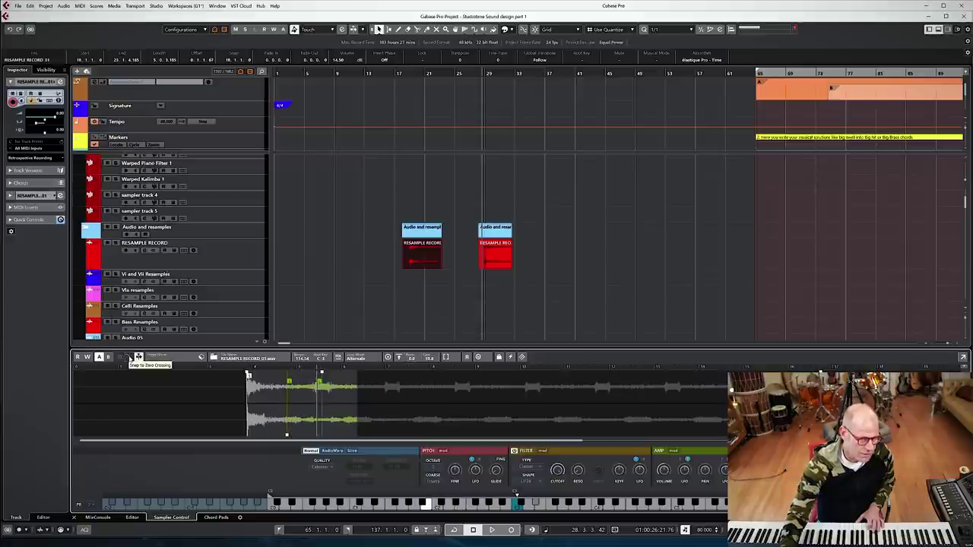
- Enable Snap to Zero Crossing and widen the sustain loop with a slightly earlier start and later end
click(131, 357)
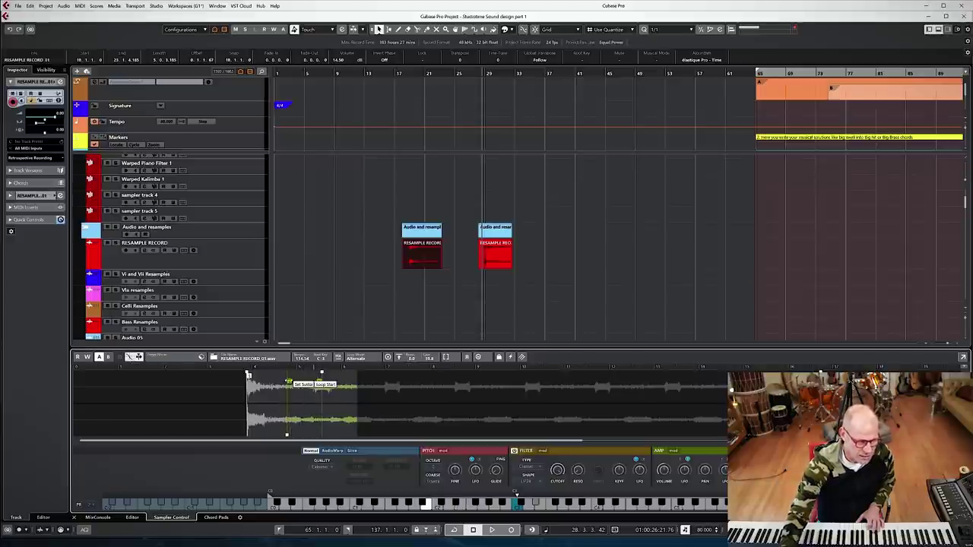
drag(288, 382, 283, 381)
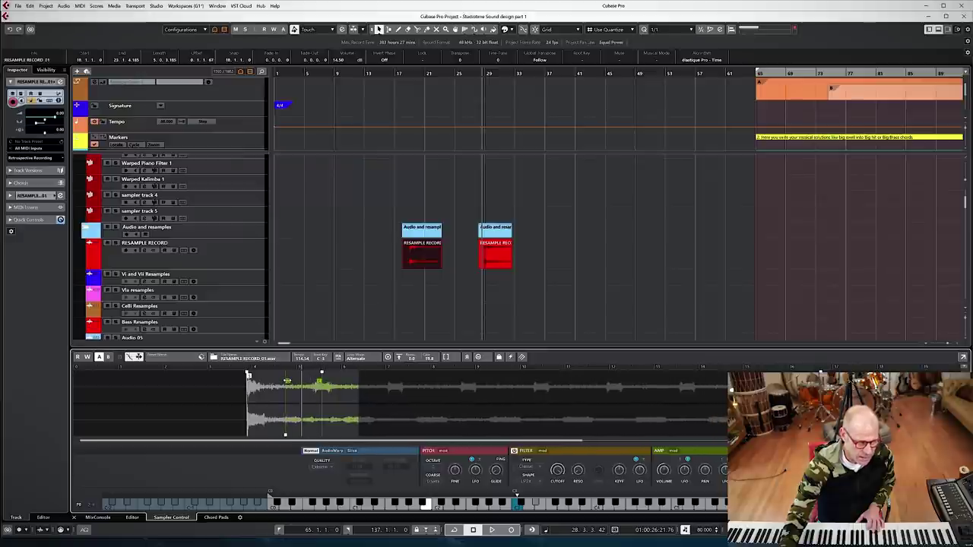
drag(319, 383, 323, 378)
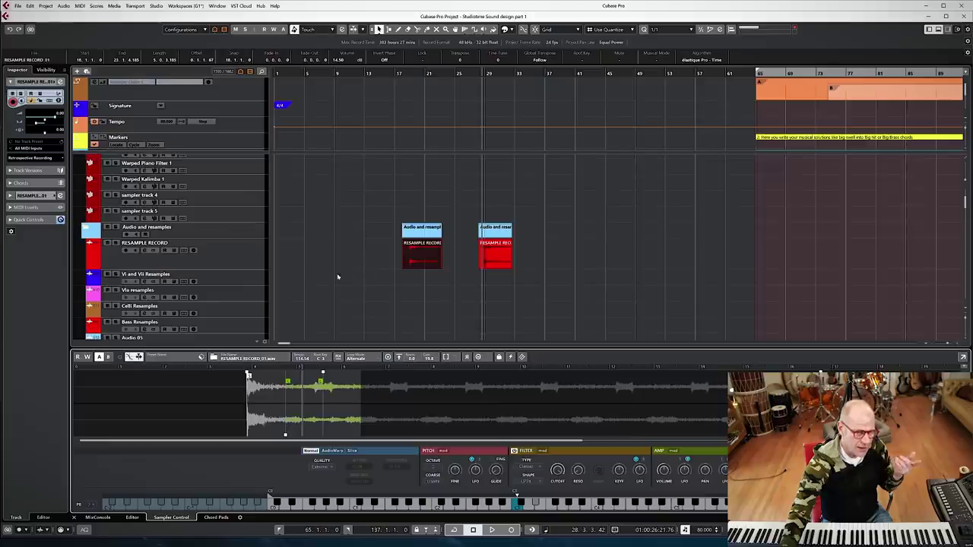
- Select the Warped Piano 1 and Warped Piano Filter 1 sampler tracks in turn to audition their sounds
click(324, 271)
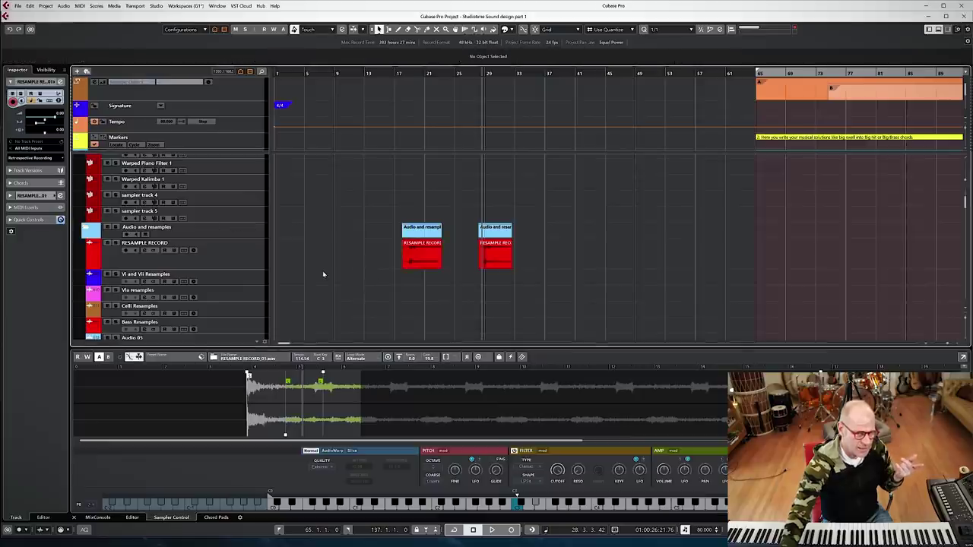
scroll(322, 270, up, 2)
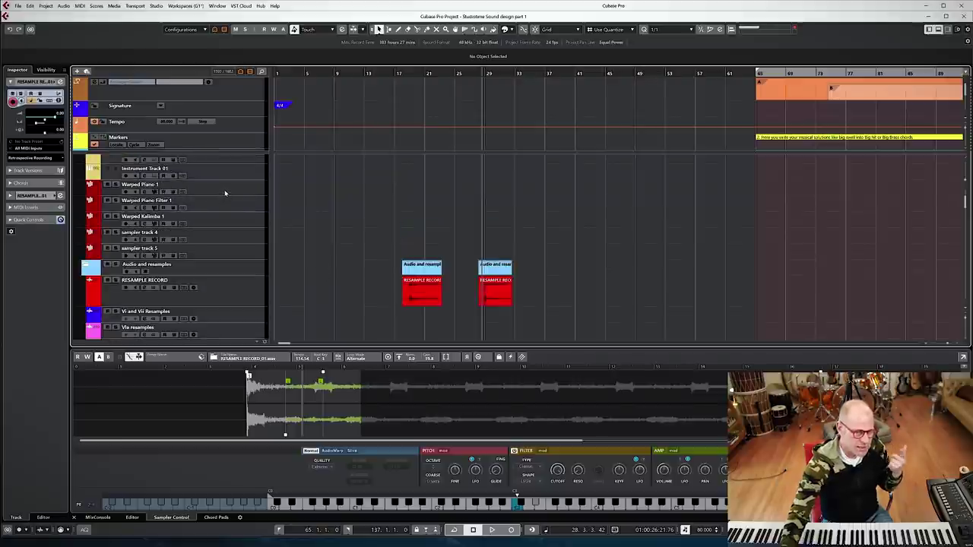
click(225, 191)
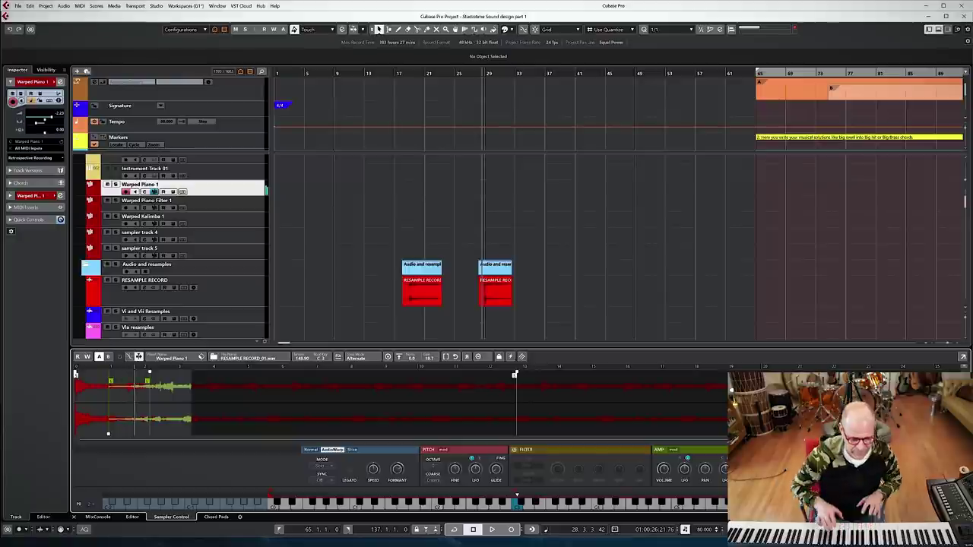
click(223, 210)
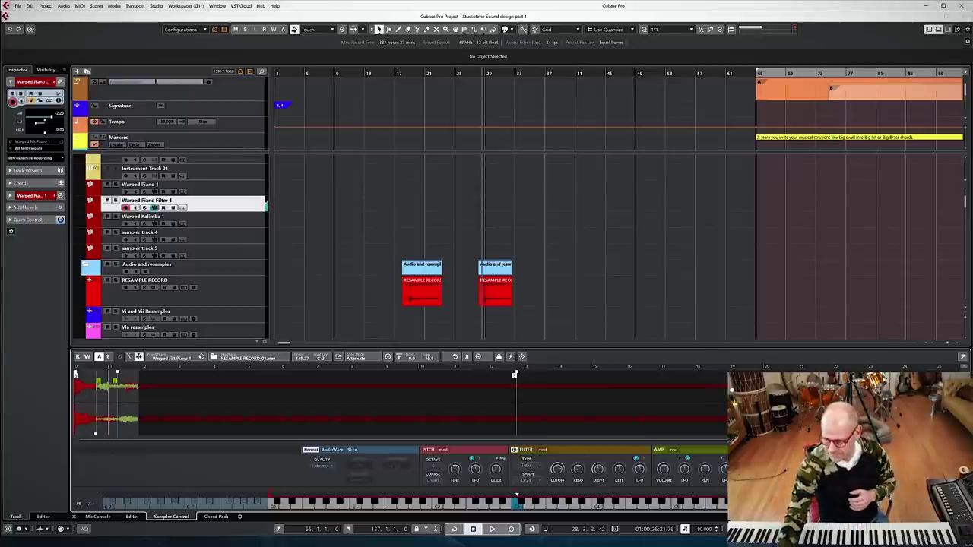
key(F3)
drag(242, 380, 250, 323)
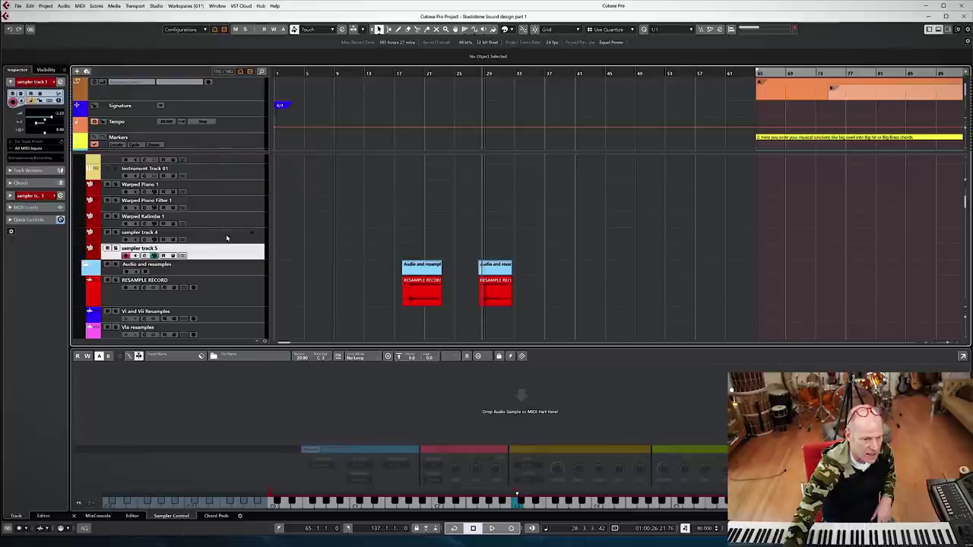
- Load the second audio event on the RESAMPLE RECORD track into the sampler
click(227, 238)
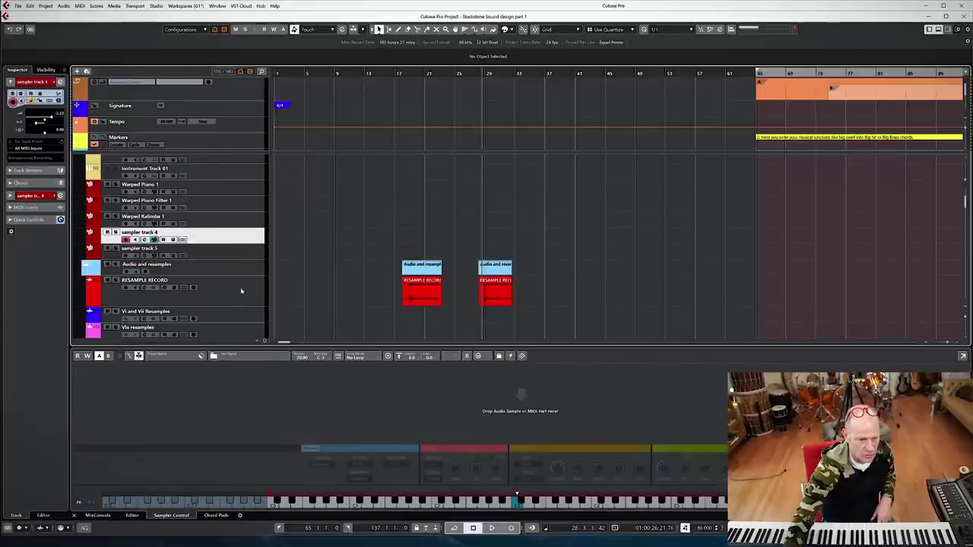
click(491, 295)
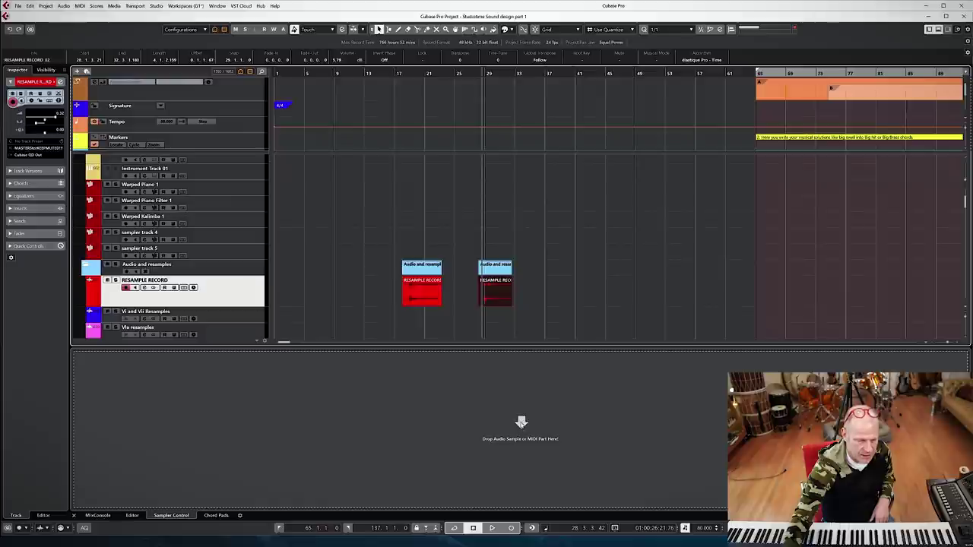
click(520, 424)
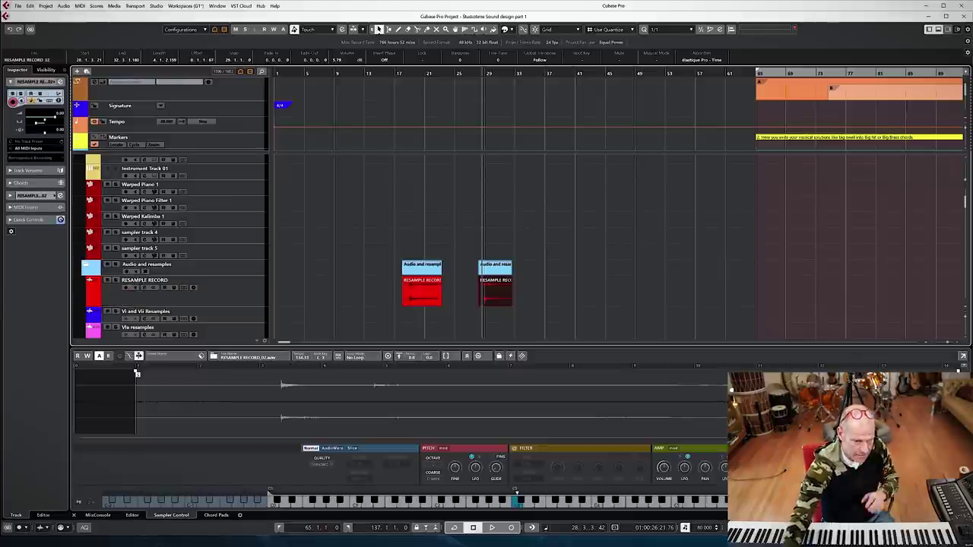
- Move the sample start of RESAMPLE RECORD_02 to just before its first transient
drag(137, 373, 280, 372)
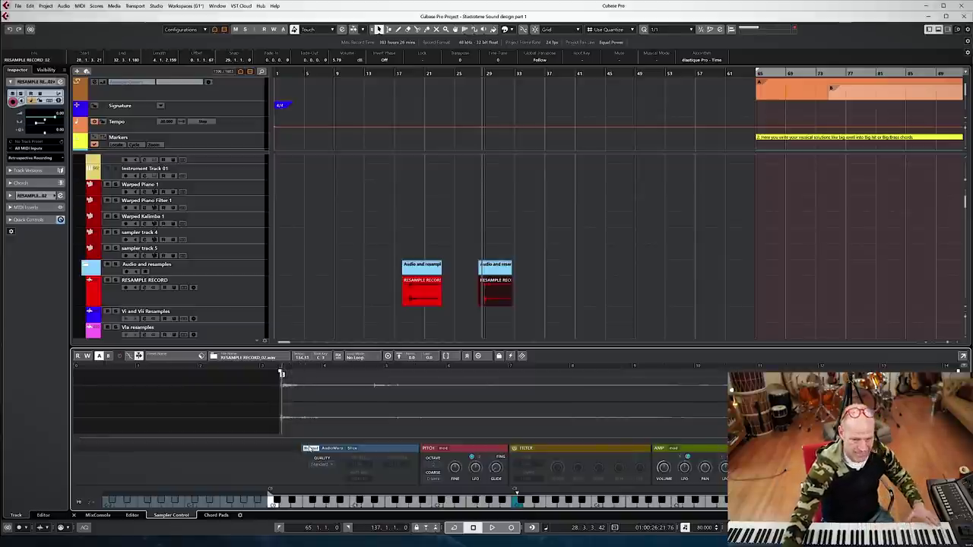
click(335, 450)
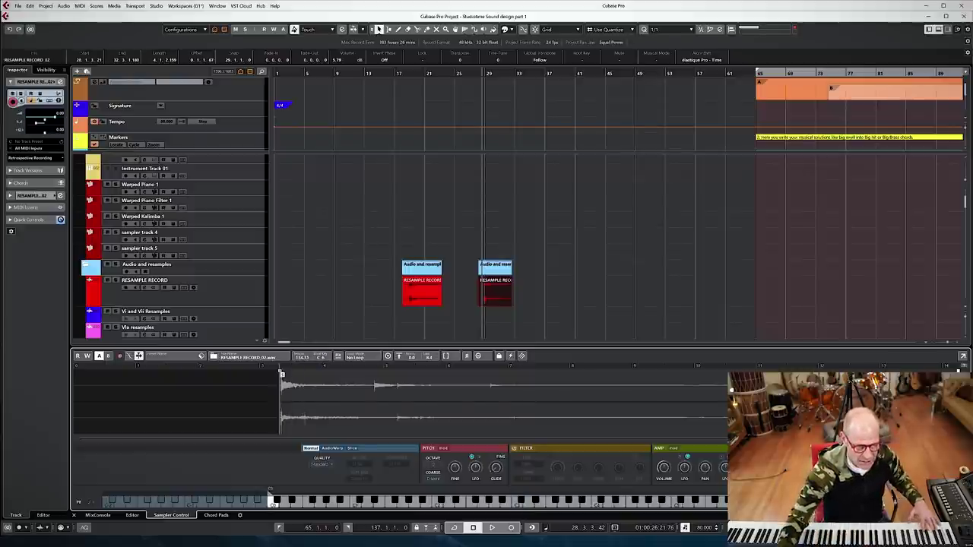
scroll(251, 396, up, 4)
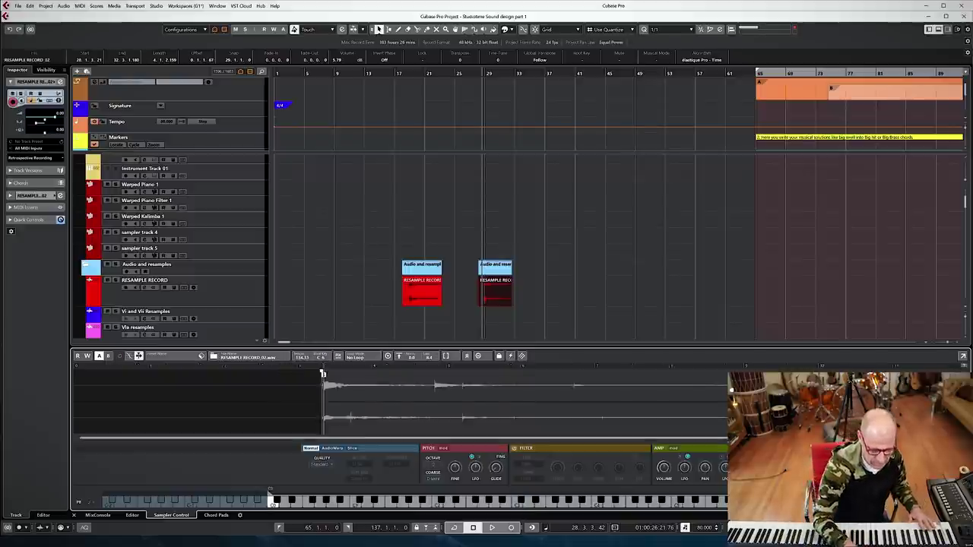
scroll(487, 373, up, 1)
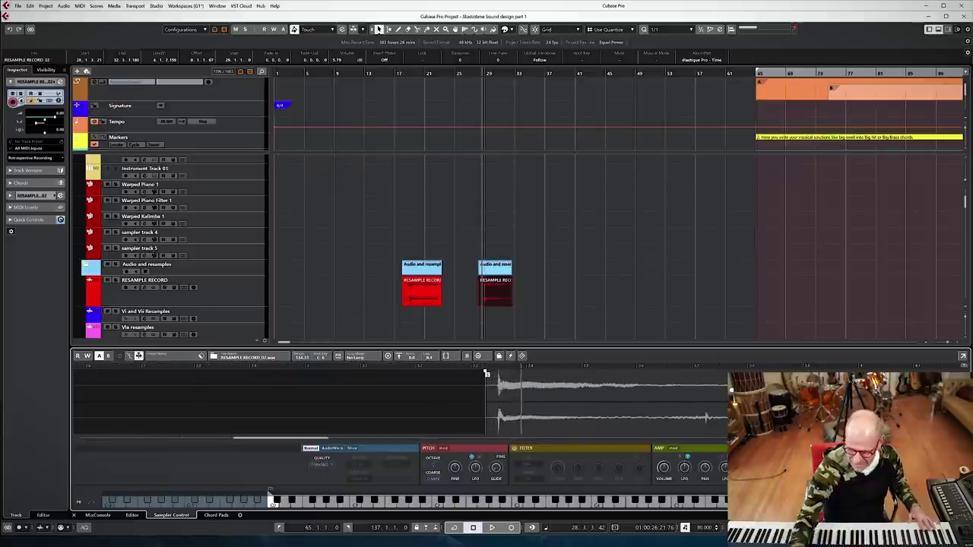
drag(487, 373, 494, 373)
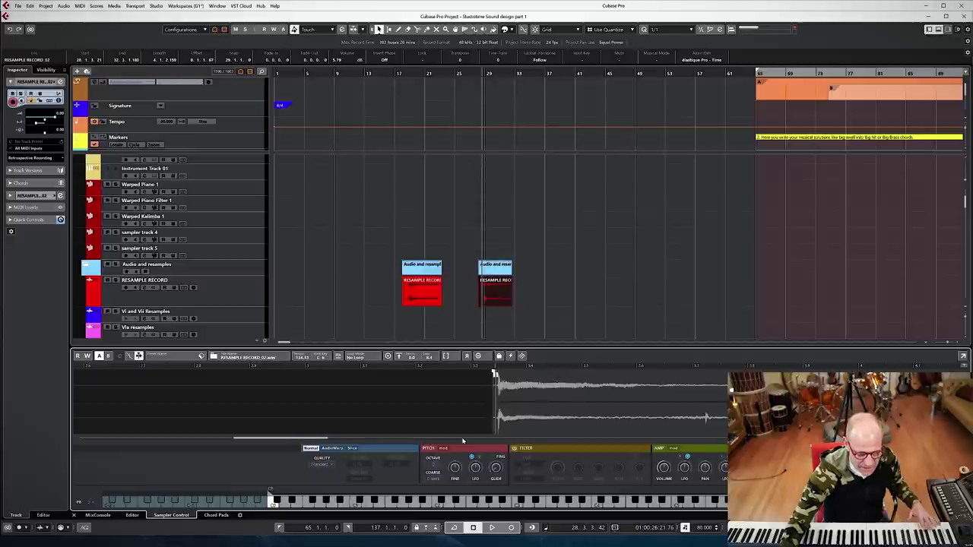
- Try the Vintage playback quality on RESAMPLE RECORD_02 and change it to High
click(321, 465)
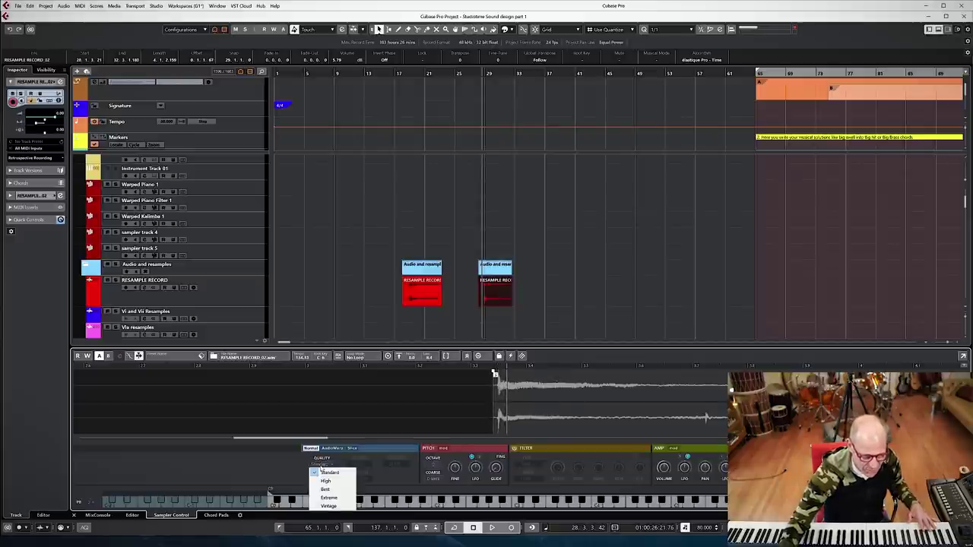
click(330, 506)
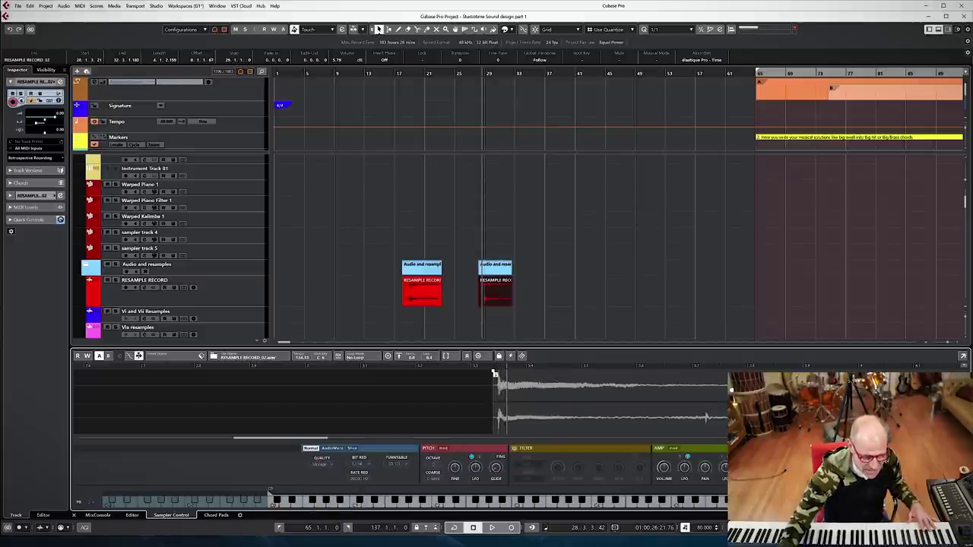
click(323, 466)
click(331, 481)
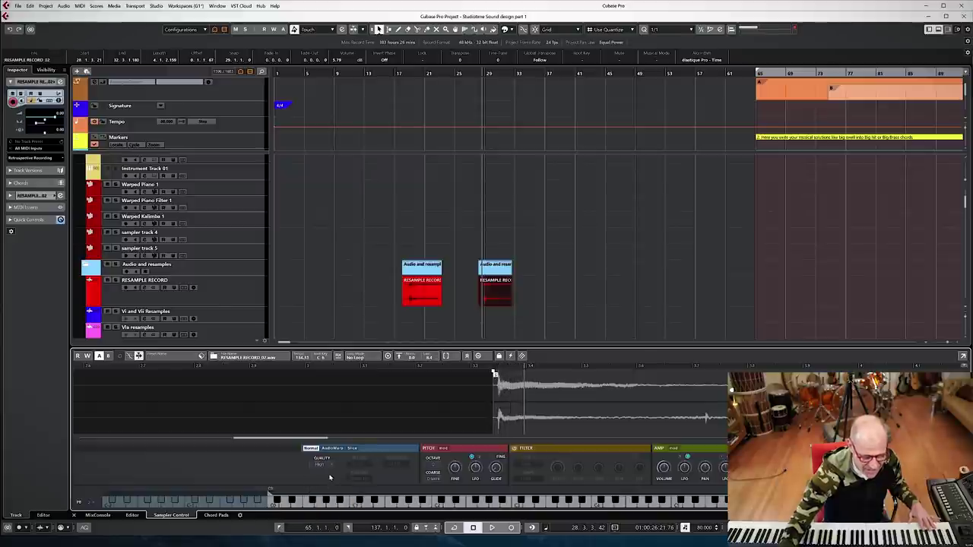
- Set the playback quality of RESAMPLE RECORD_02 to Standard and deselect its audio event
click(323, 469)
click(326, 471)
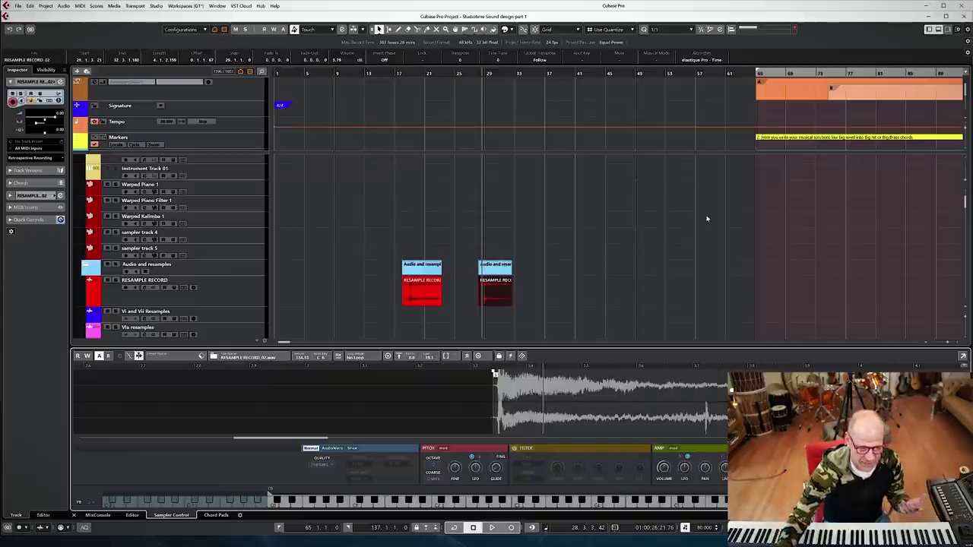
click(642, 242)
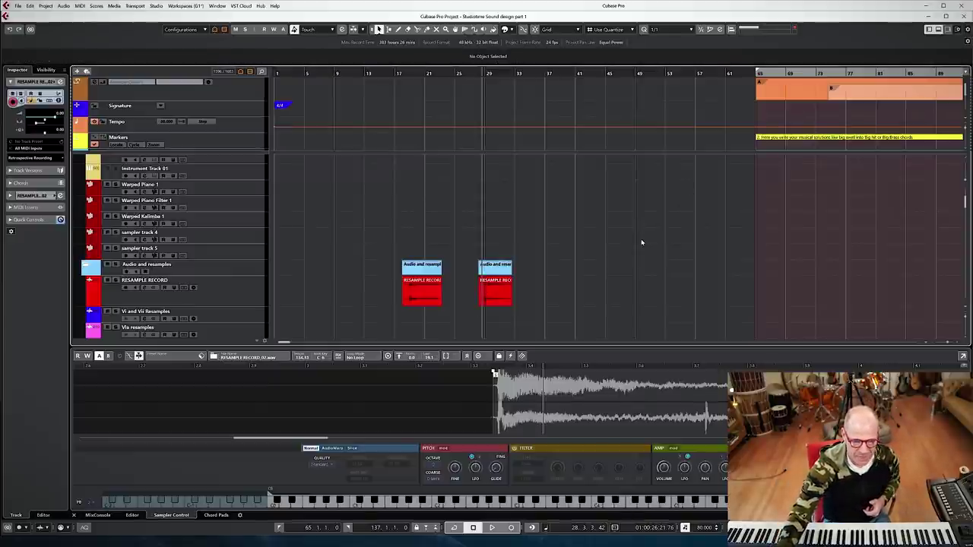
- Try drawing an empty part on the JXL Paradise Piano I Writing Tool track from about bar 37 to bar 56
scroll(644, 252, up, 10)
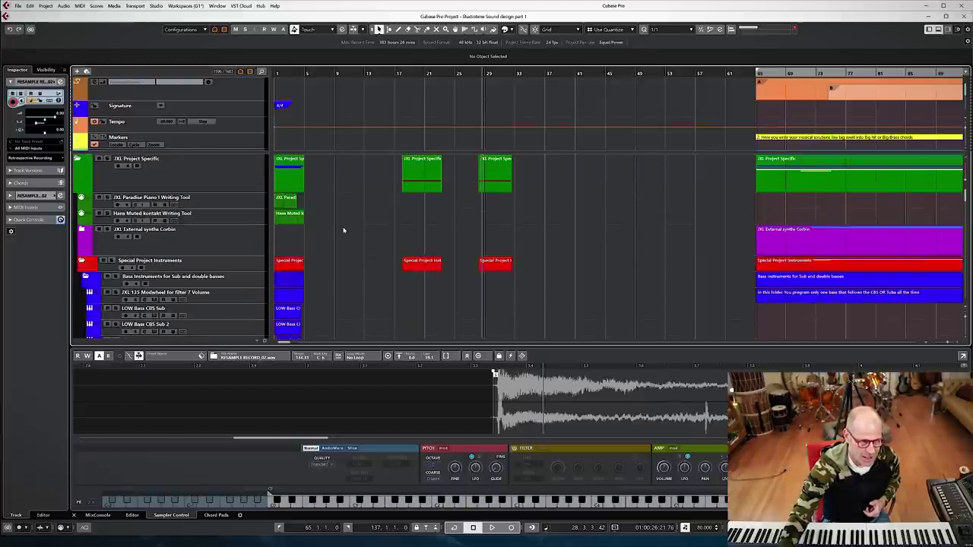
click(238, 207)
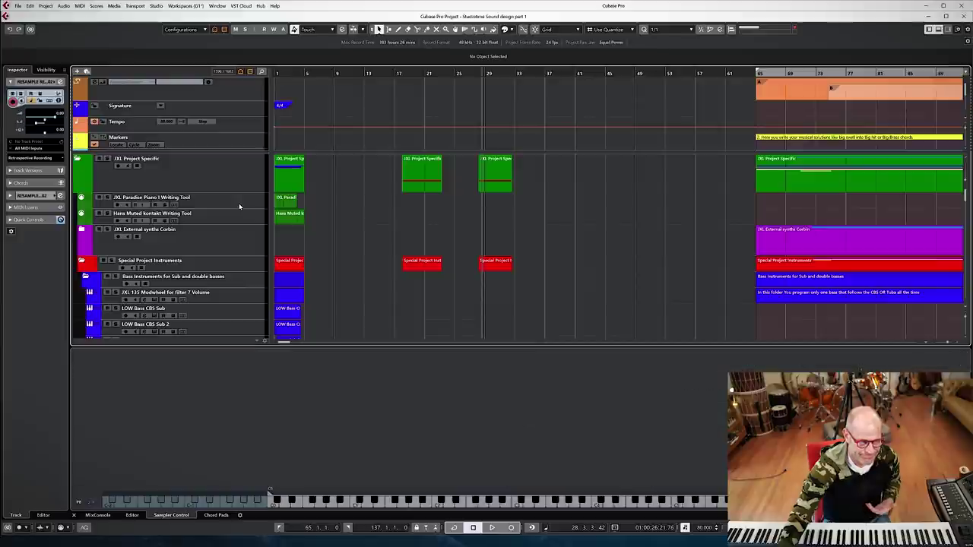
right_click(543, 203)
click(566, 203)
drag(546, 200, 691, 200)
key(1)
click(558, 73)
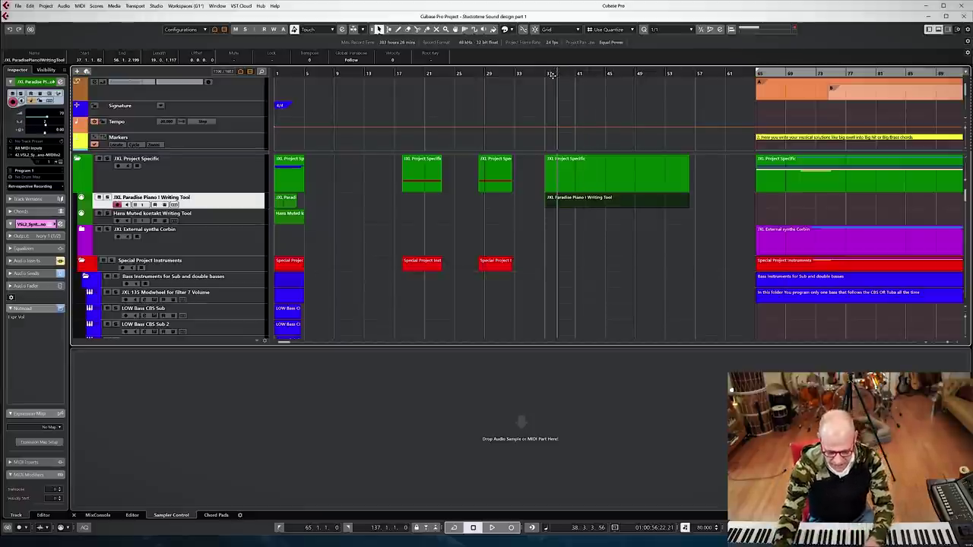
key(Delete)
- Capture a short MIDI performance on the JXL Paradise Piano I Writing Tool track as a part from bar 39 to bar 42
key(space)
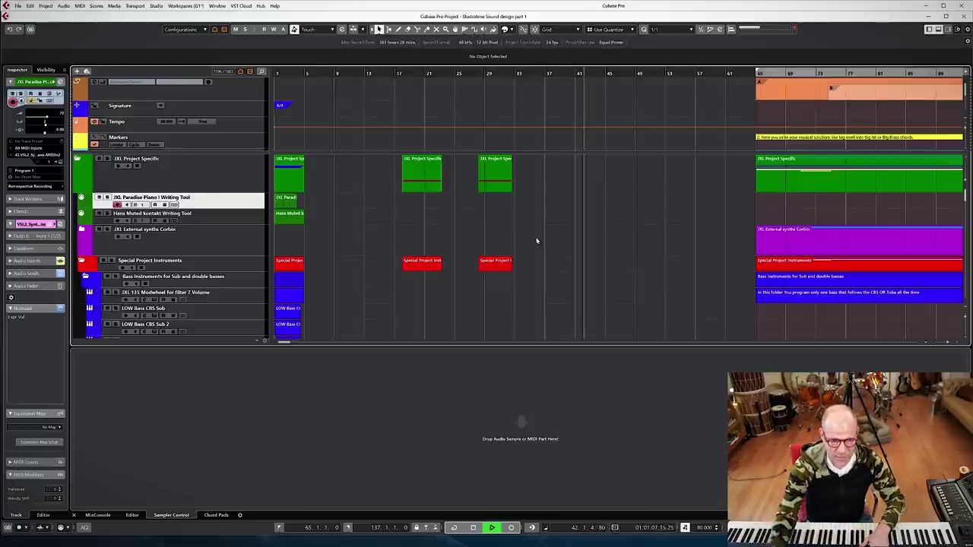
double_click(569, 200)
key(space)
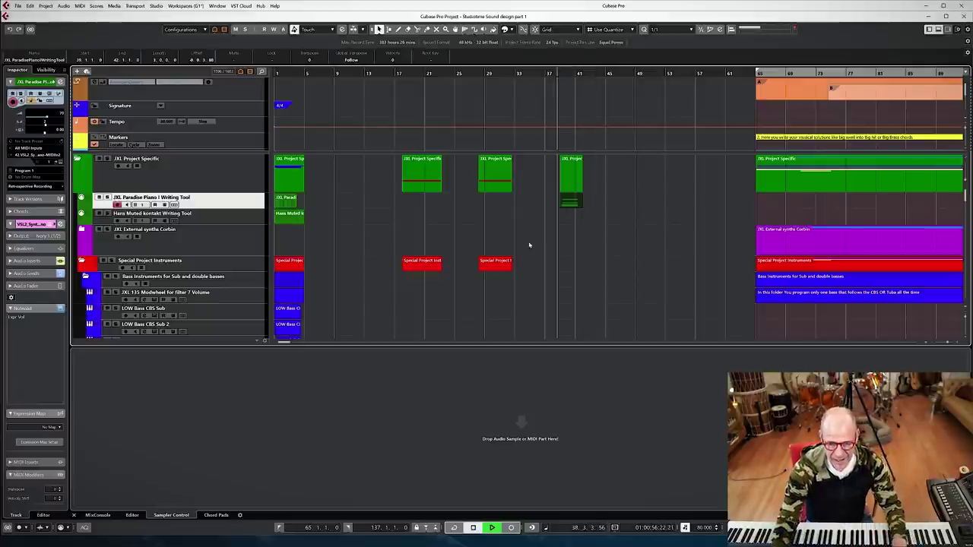
- Play back the piano part at bar 39 and load it into a new sampler track
key(h)
key(h)
key(h)
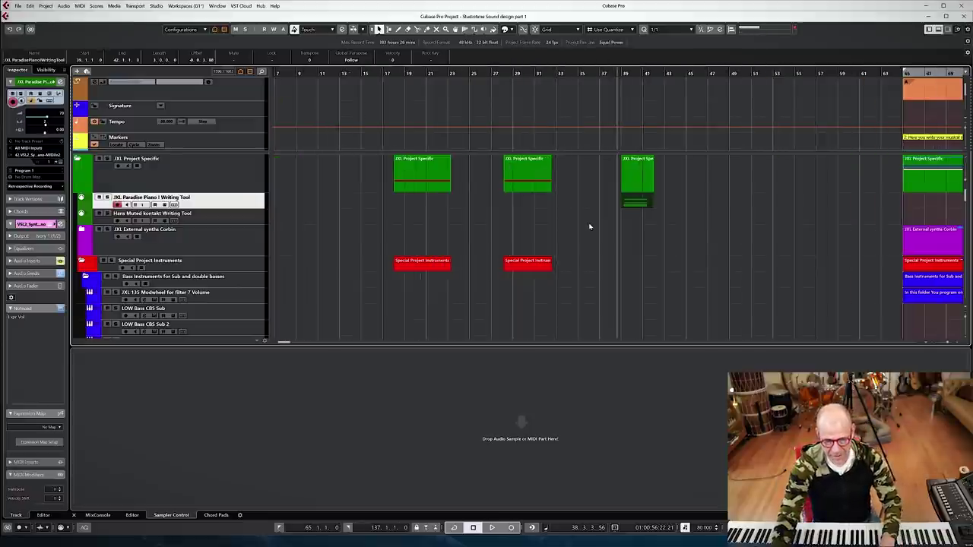
scroll(635, 235, right, 3)
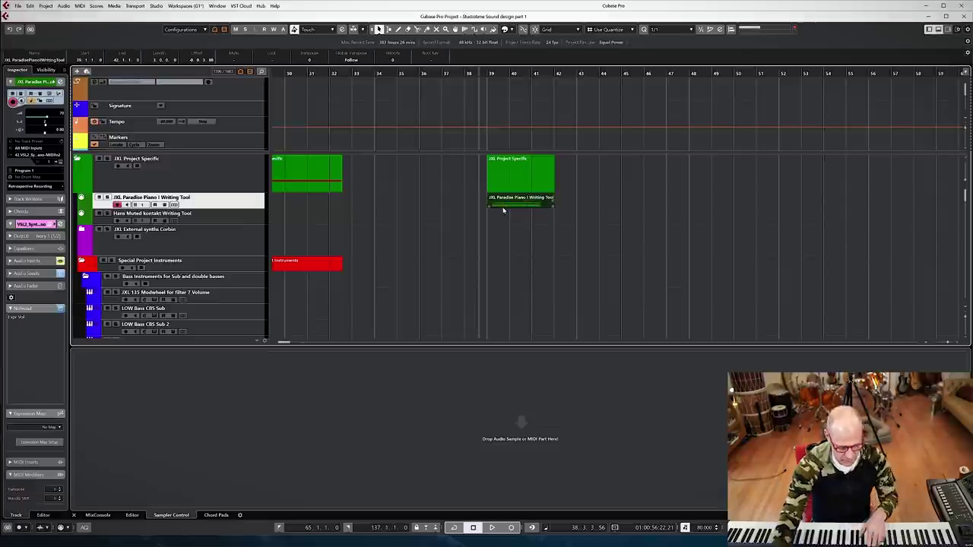
key(space)
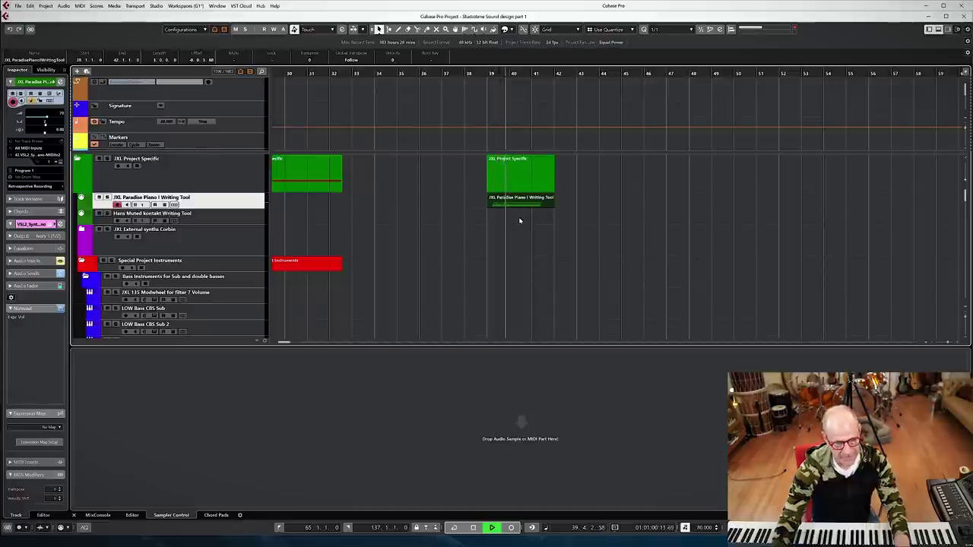
key(space)
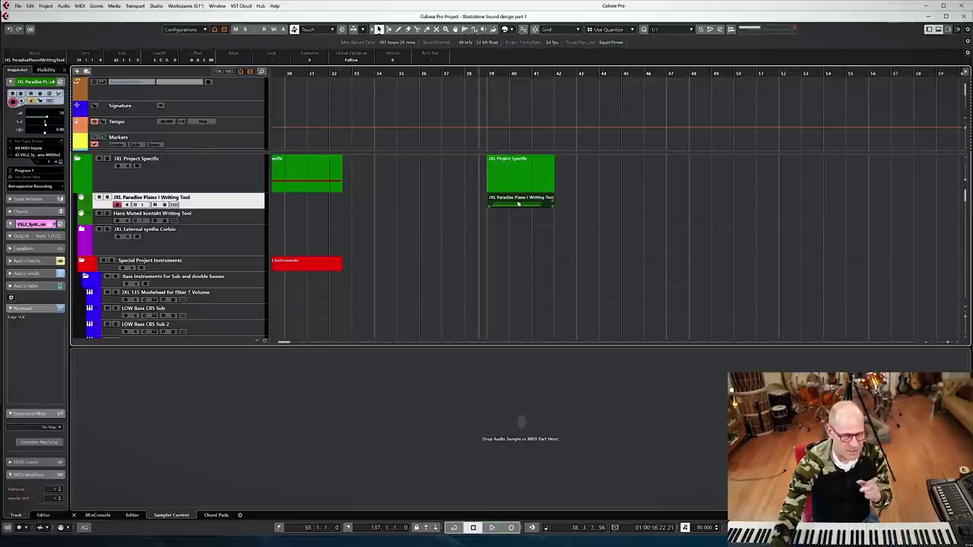
drag(518, 203, 520, 440)
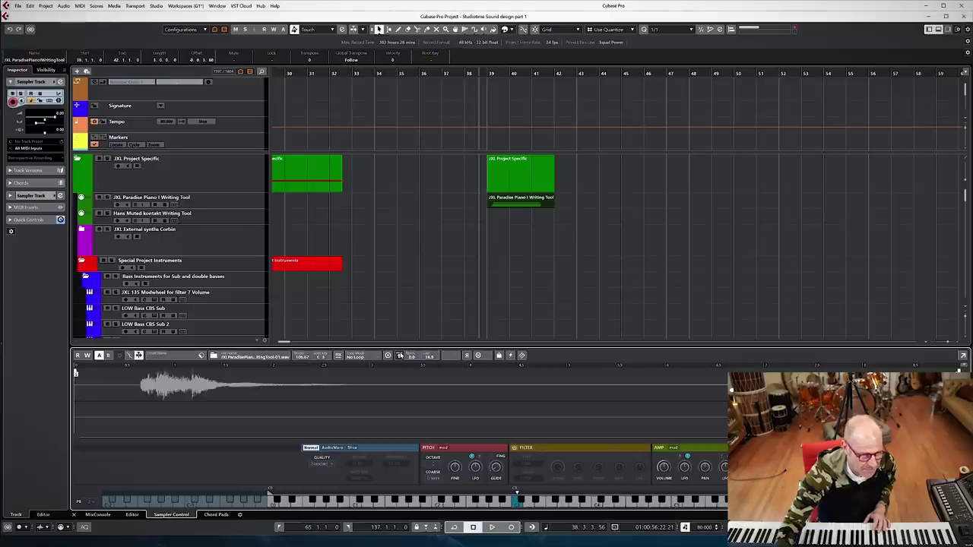
- Move the piano sample's start to just before its first transient and check the sampler track's channel in the MixConsole
drag(74, 373, 140, 374)
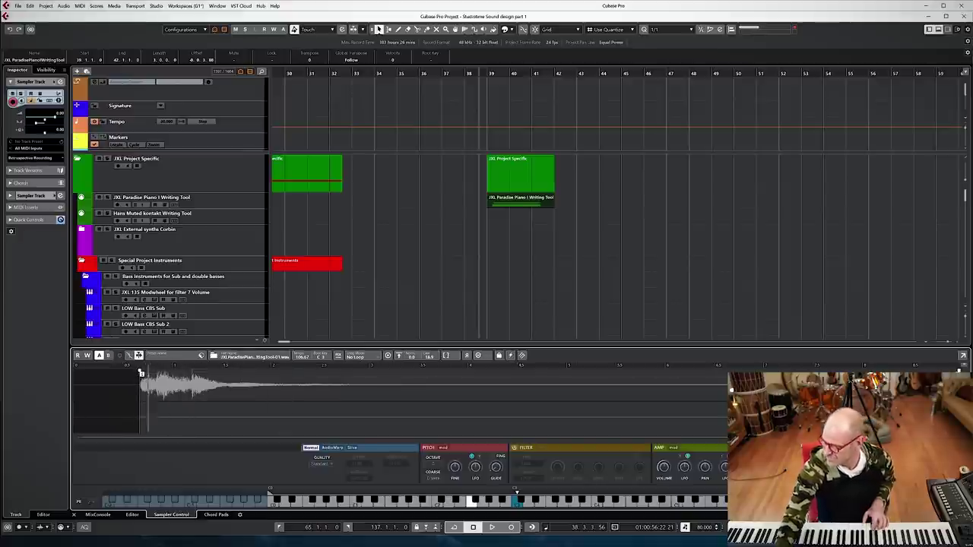
key(F3)
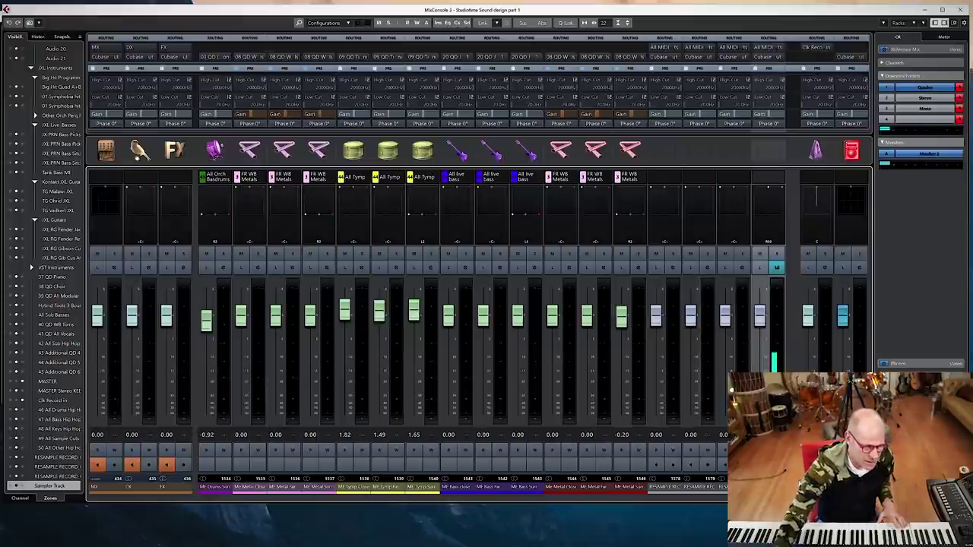
key(F3)
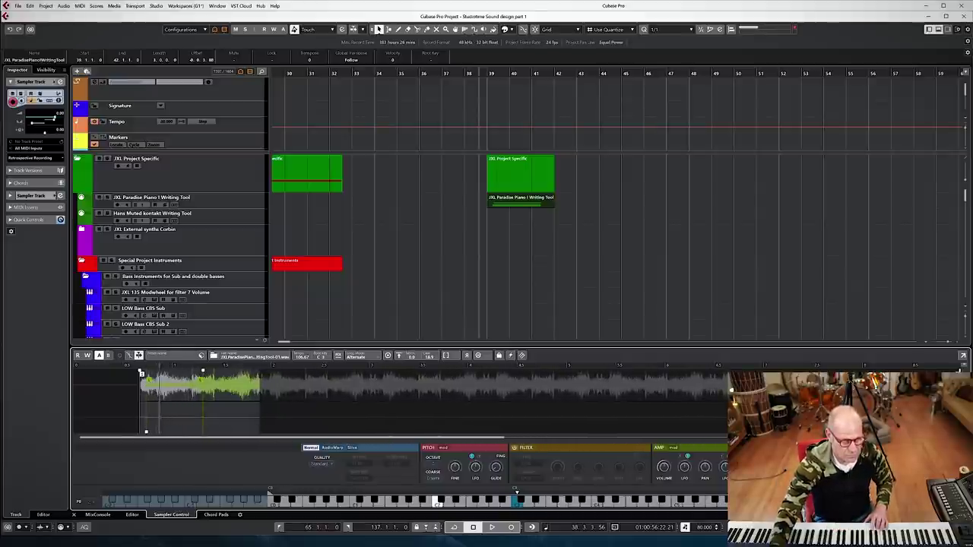
- Extend the piano sample's sustain loop end to about 1.3 s and enable AudioWarp with a raised speed
drag(202, 373, 206, 373)
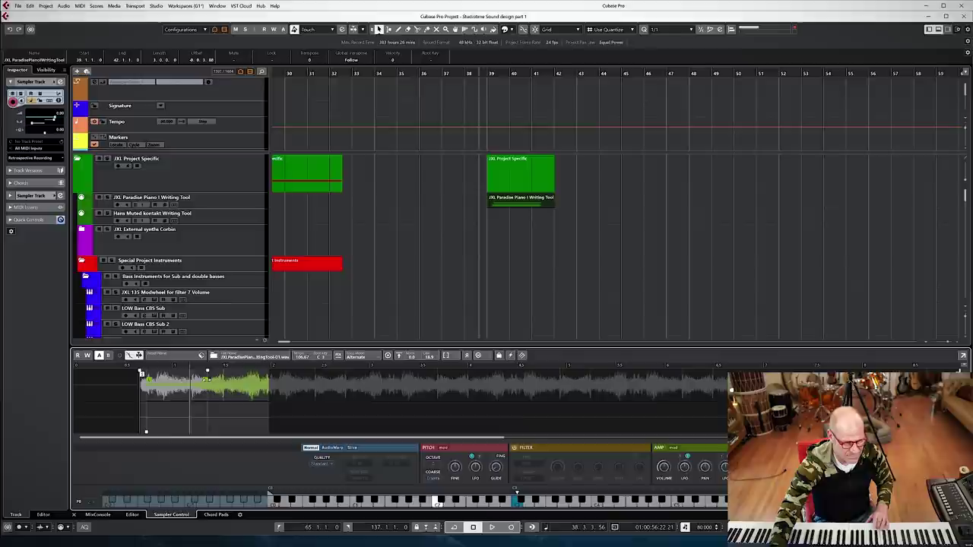
click(332, 448)
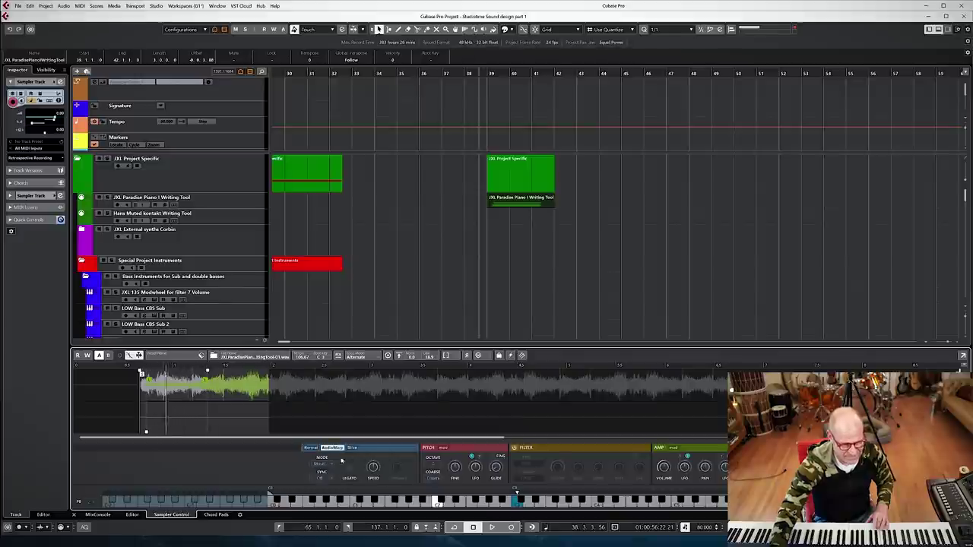
drag(373, 466, 375, 456)
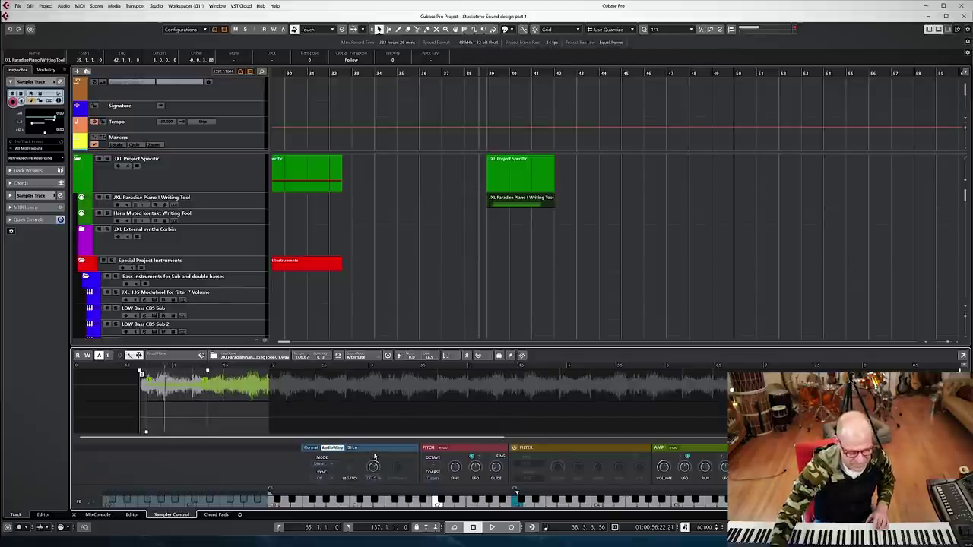
- Try the Solo AudioWarp mode on the piano sample and return it to Music
click(327, 466)
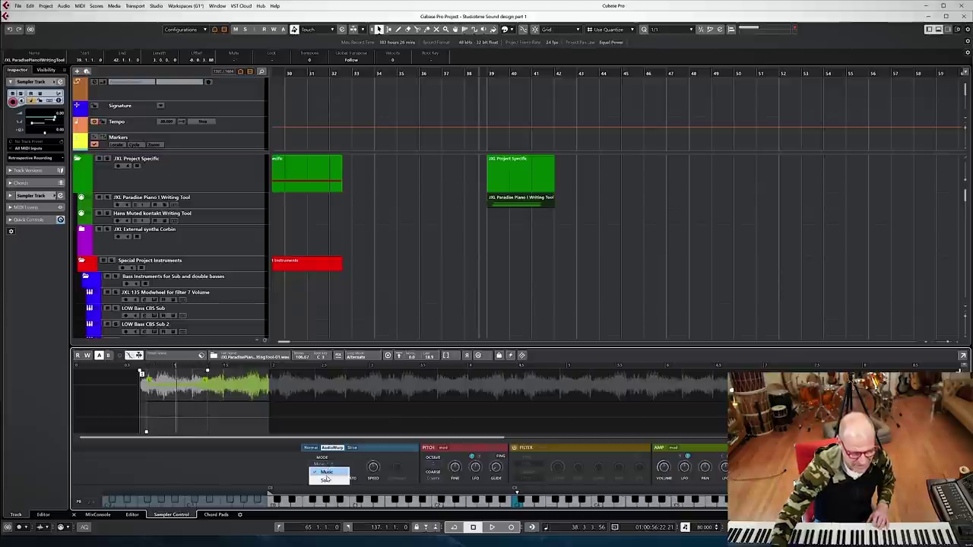
click(328, 473)
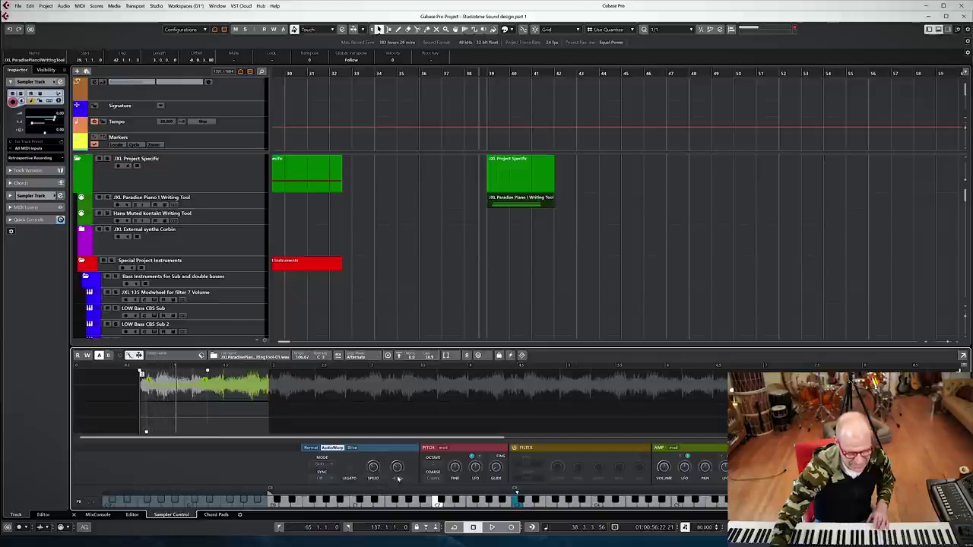
click(325, 466)
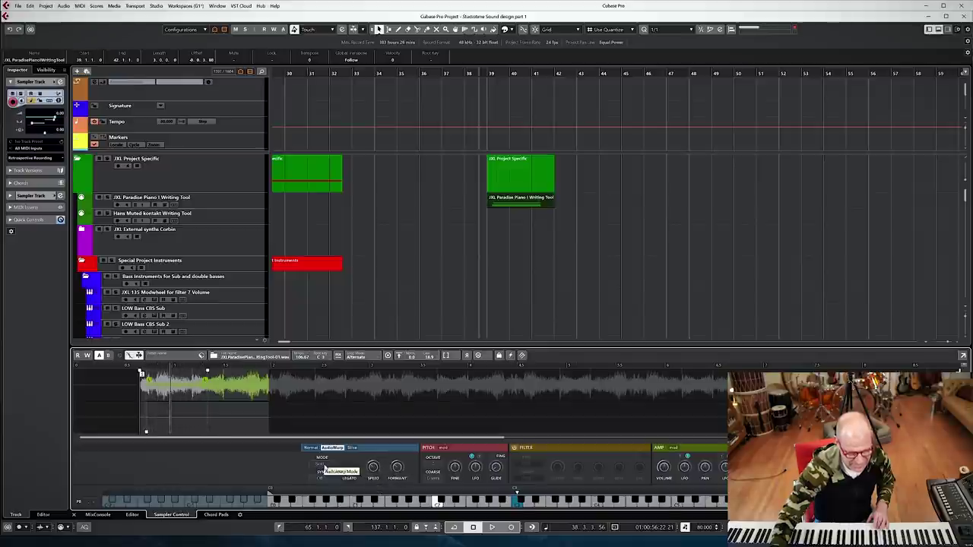
click(326, 471)
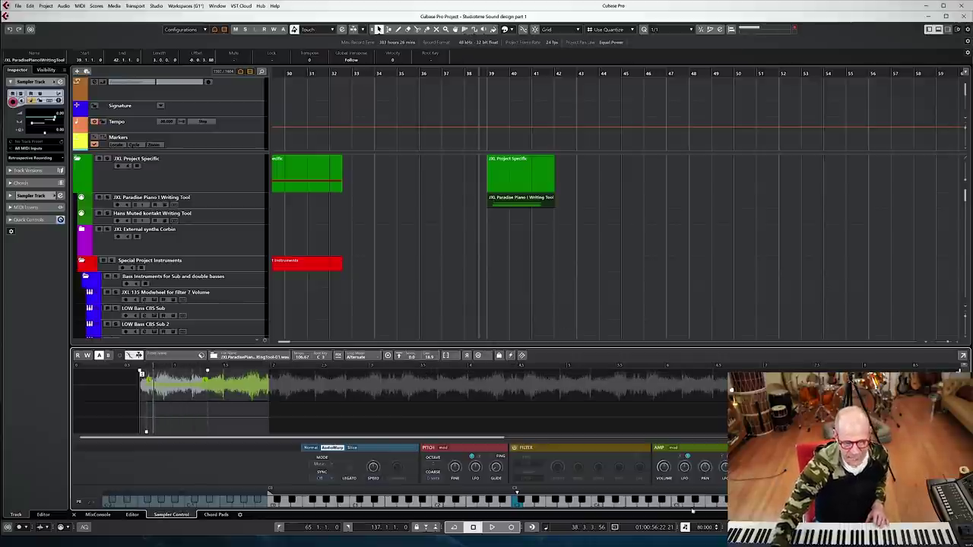
- Lengthen the release of the piano sample's amp envelope to about 6.4 s
click(673, 447)
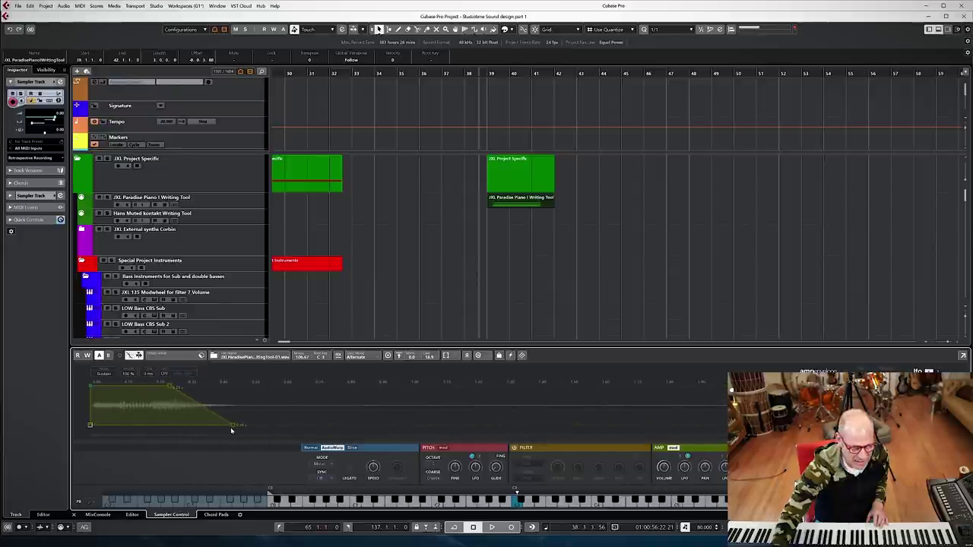
drag(234, 424, 722, 426)
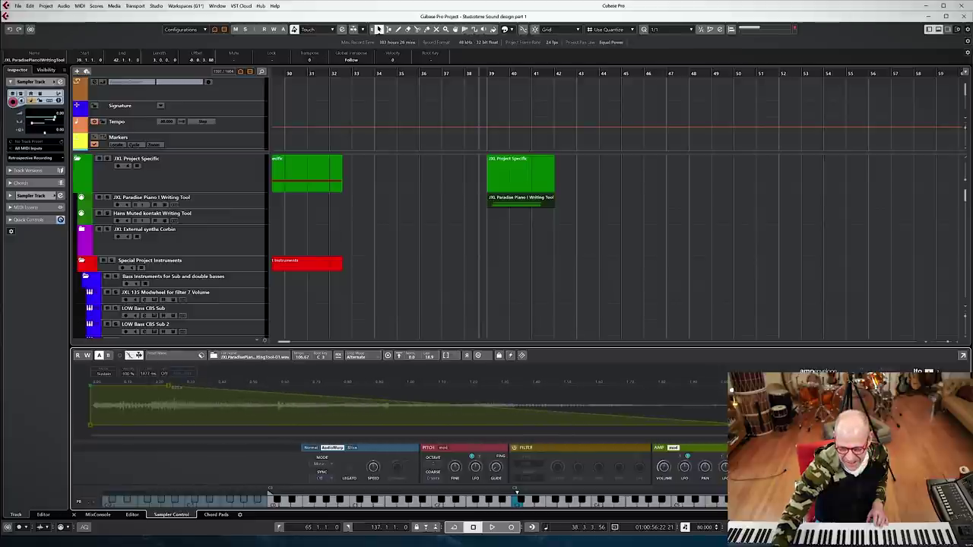
drag(722, 426, 546, 414)
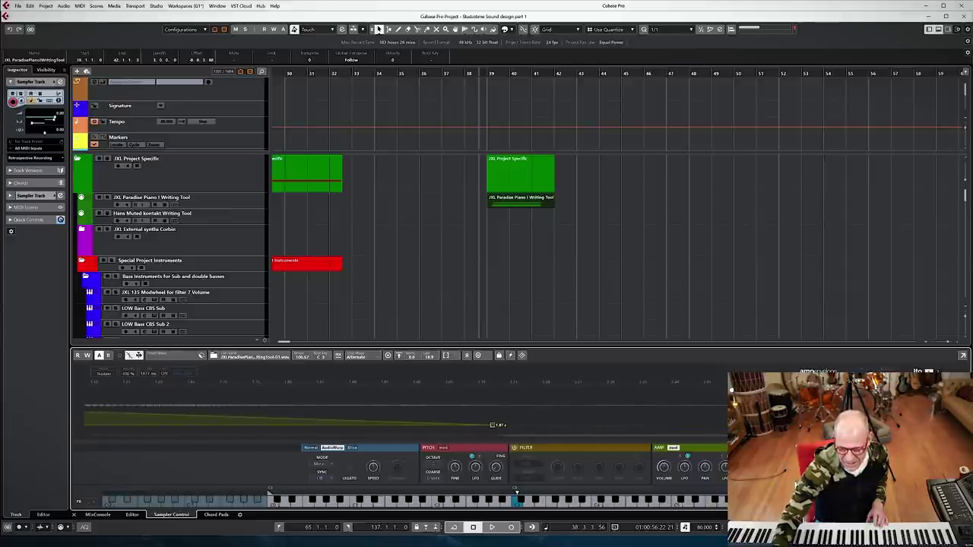
drag(319, 426, 728, 423)
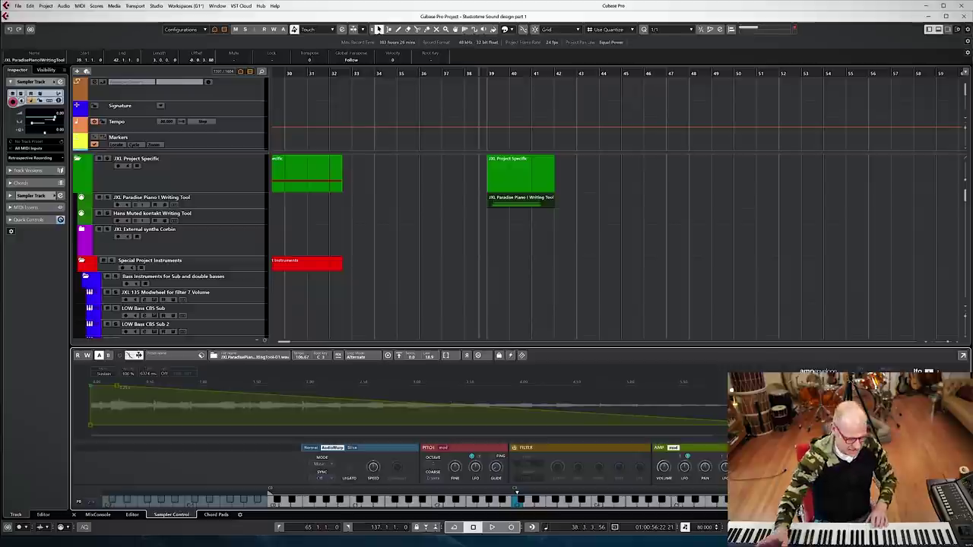
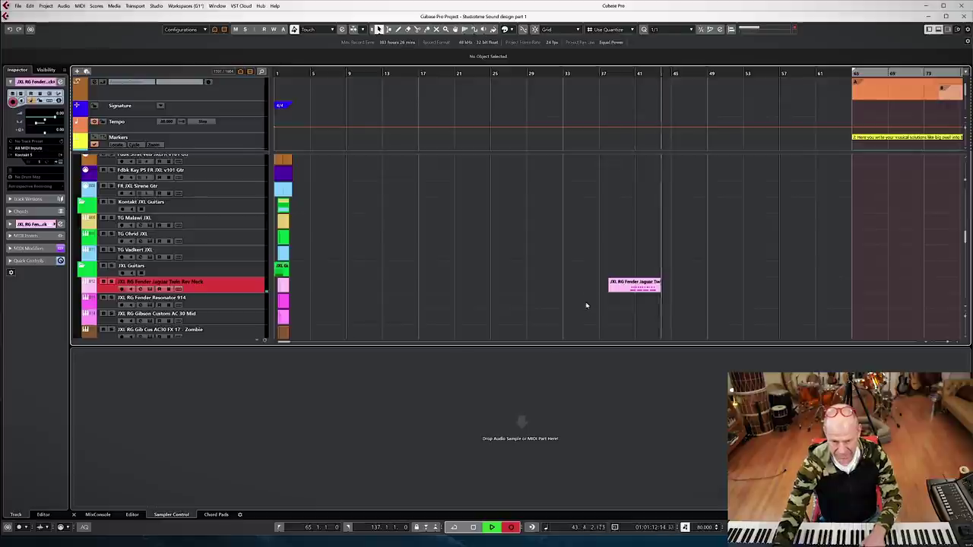
- Stop recording, split the Fender Jaguar guitar part in bar 39, and load its second section into a new sampler track
key(space)
right_click(611, 311)
click(624, 309)
right_click(622, 312)
click(628, 319)
drag(636, 284, 487, 510)
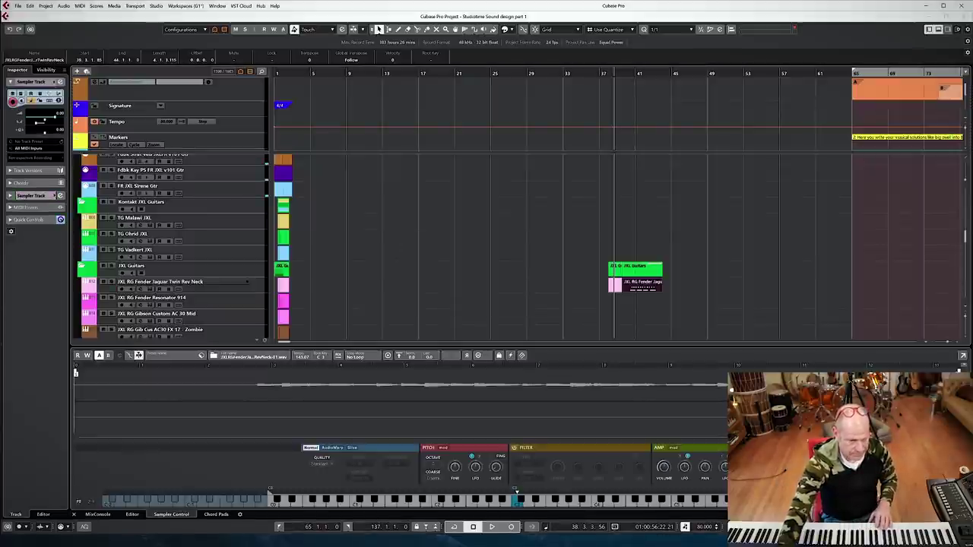
- Move the guitar sample's start to its first note and check the new sampler channel in the MixConsole
drag(75, 373, 256, 374)
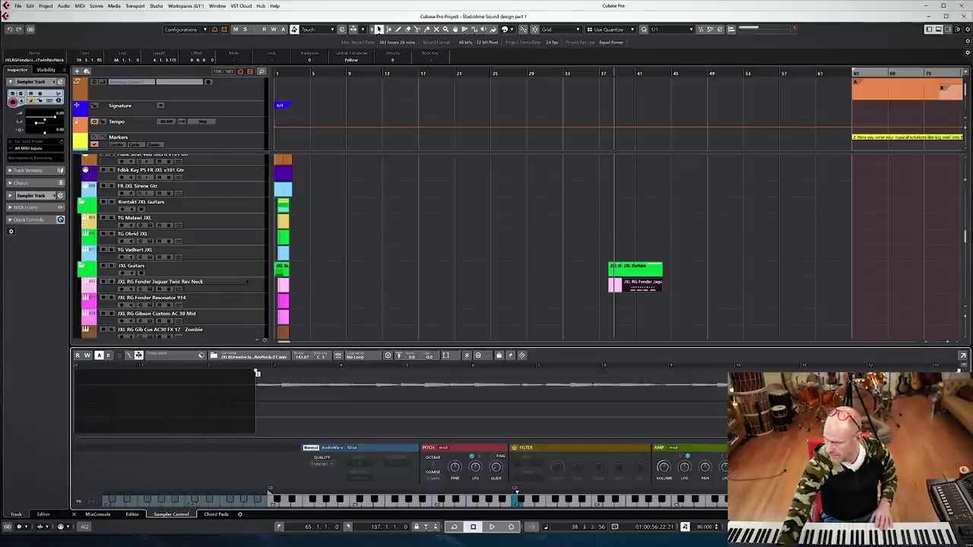
key(F3)
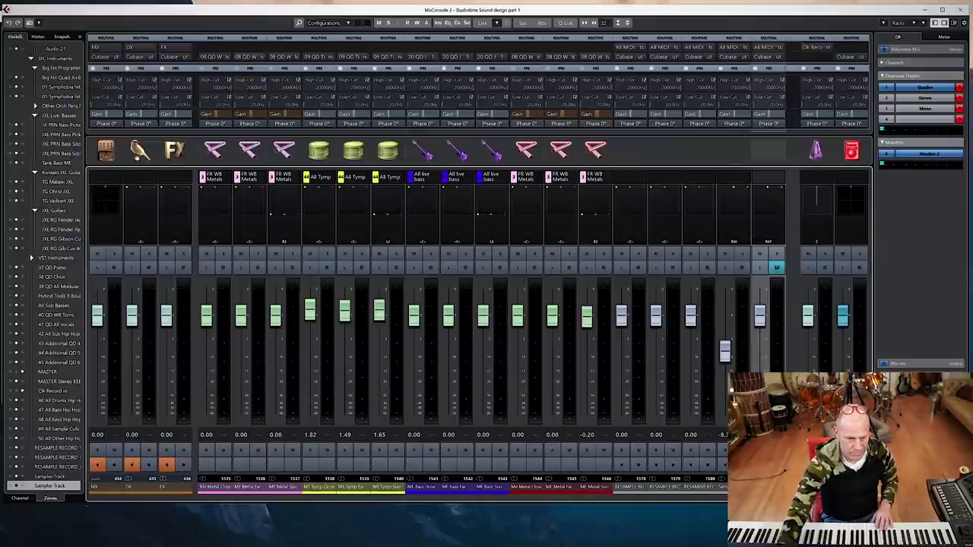
key(F3)
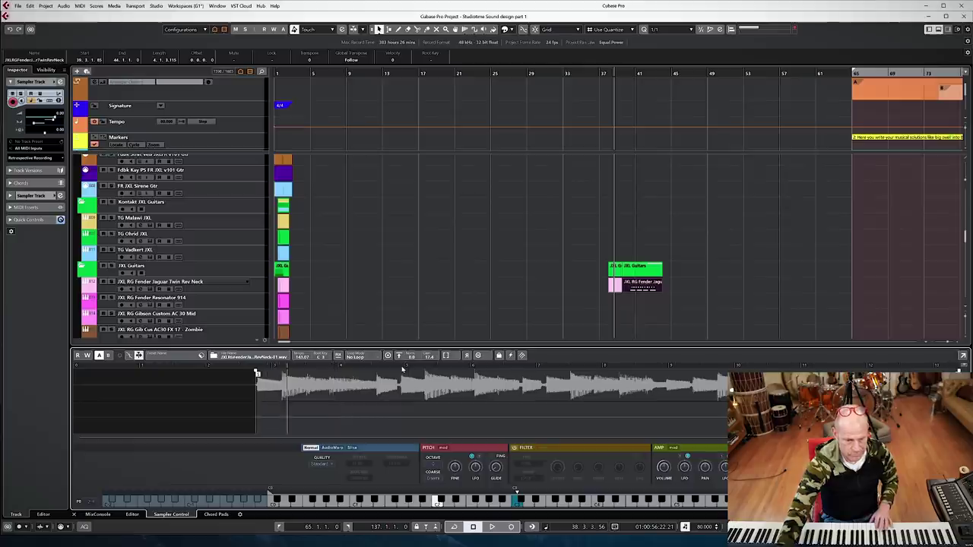
- Set the guitar sample's loop mode to Alternate and place its sustain loop from about 6 s to 8.6 s
click(361, 356)
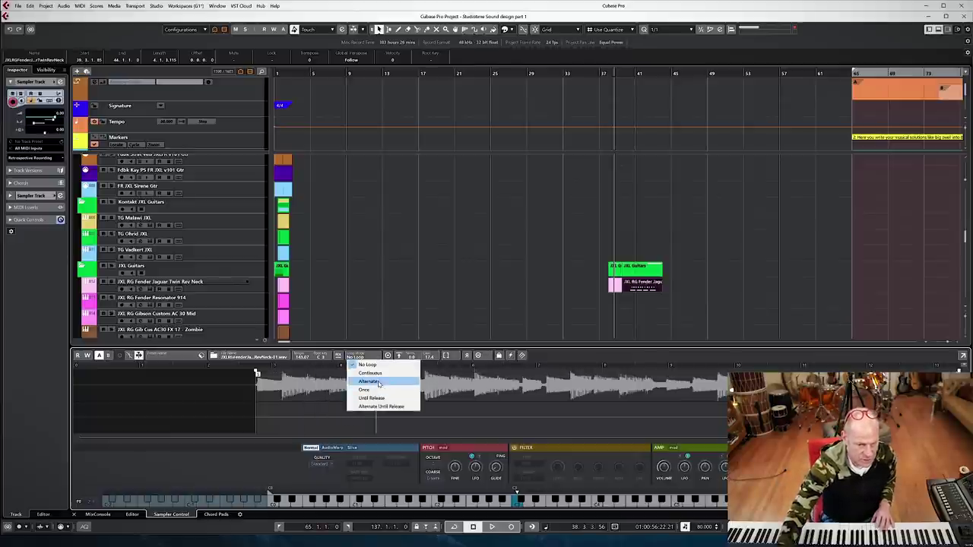
click(368, 381)
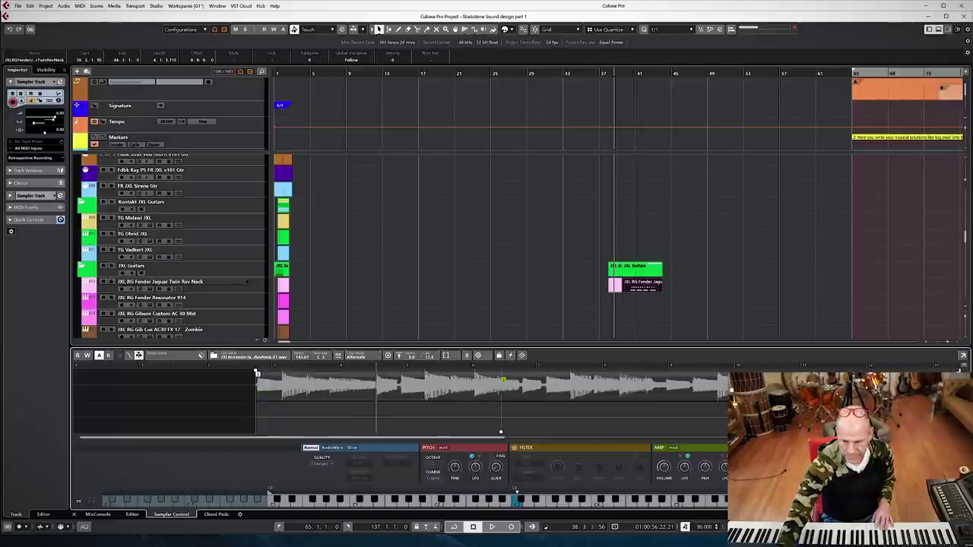
click(634, 371)
drag(634, 372, 643, 372)
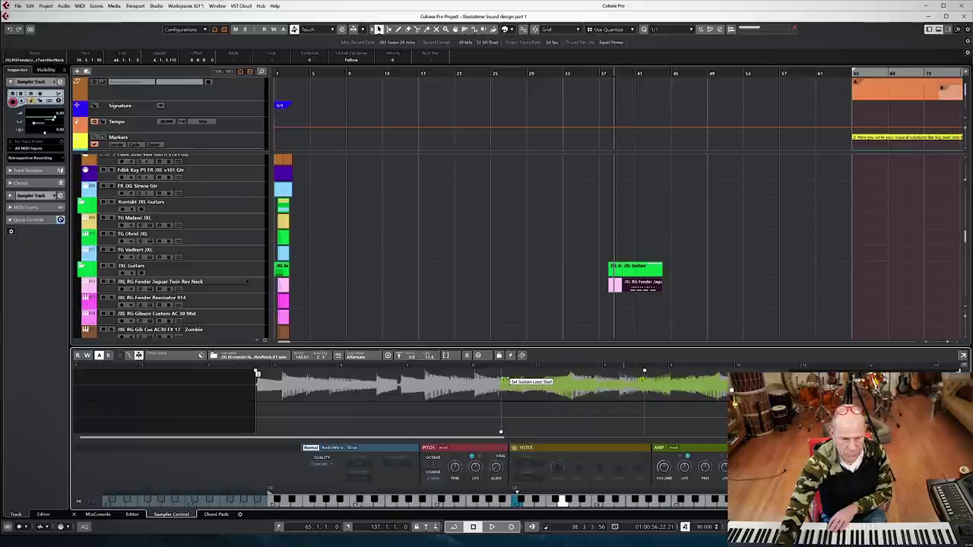
drag(508, 384, 477, 380)
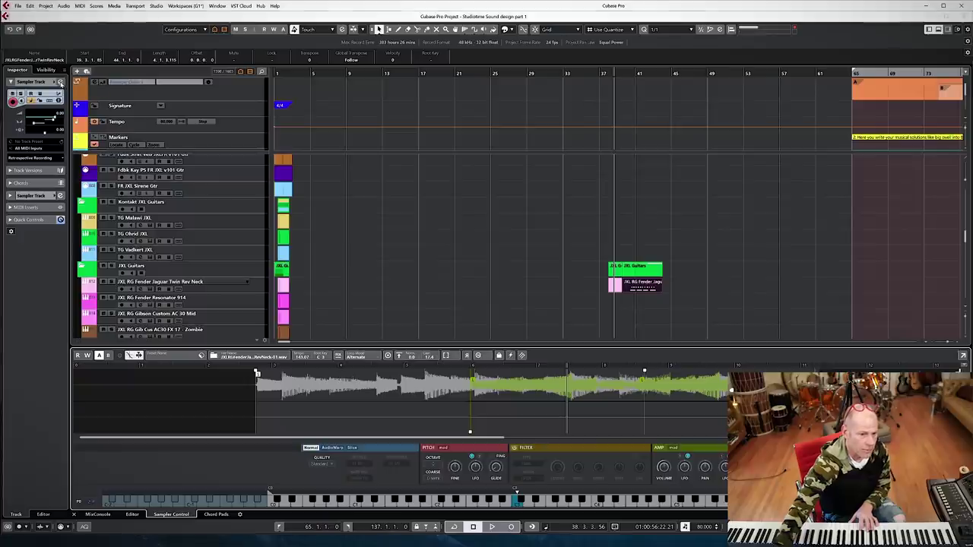
- Insert the FabFilter Pro-R reverb in the first insert slot of the guitar's sampler track channel
click(61, 83)
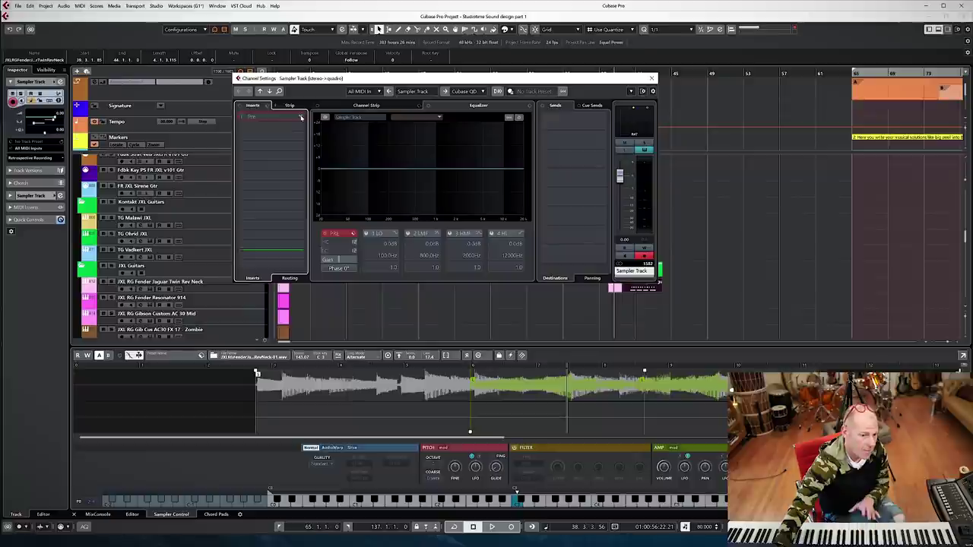
click(287, 125)
scroll(298, 305, down, 1)
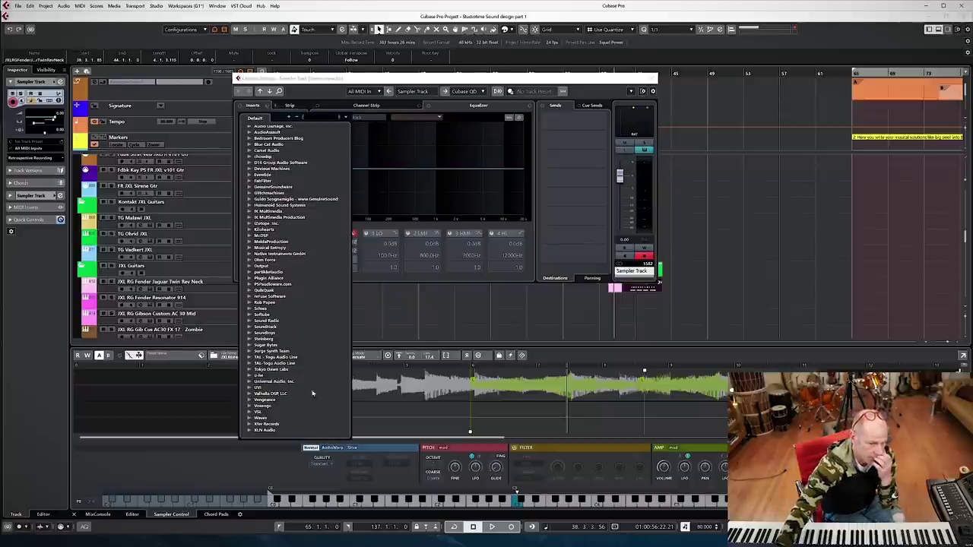
click(250, 181)
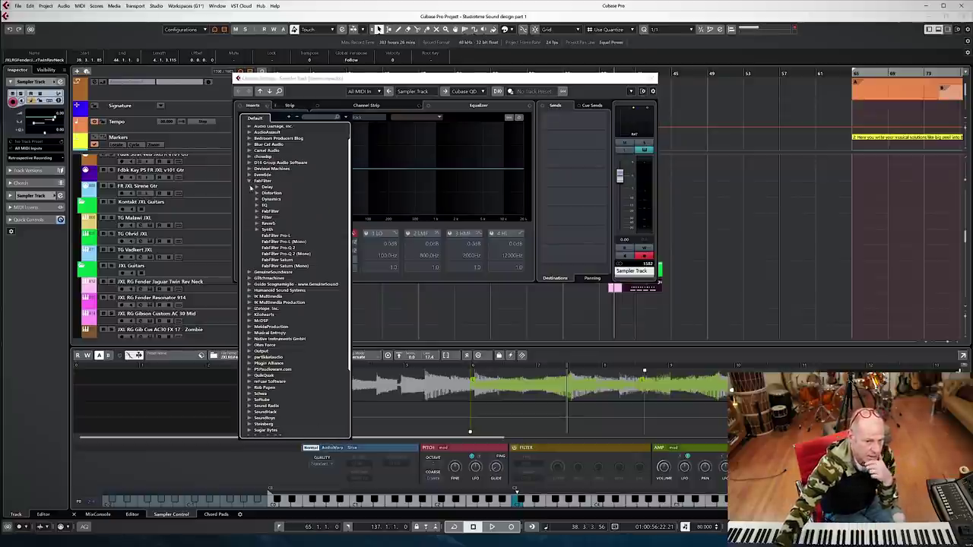
click(258, 224)
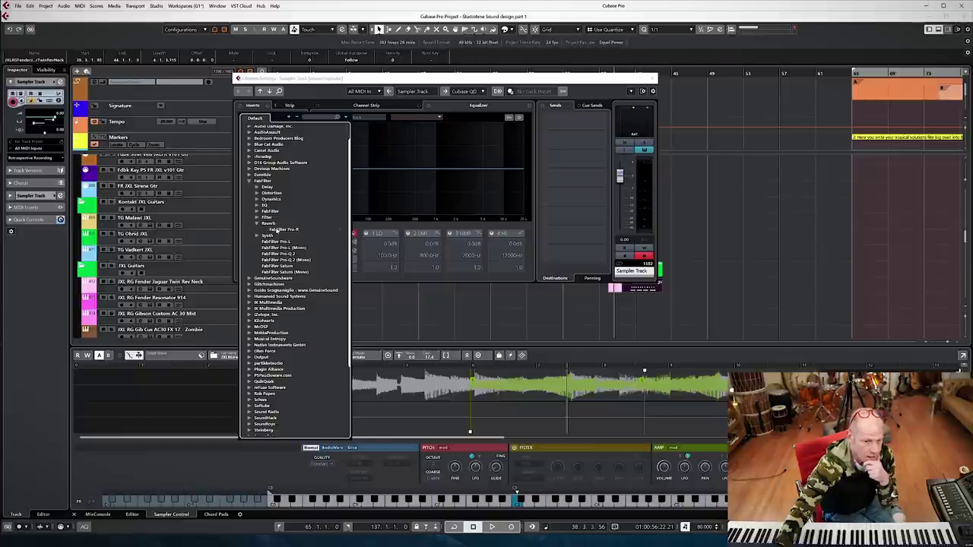
click(282, 229)
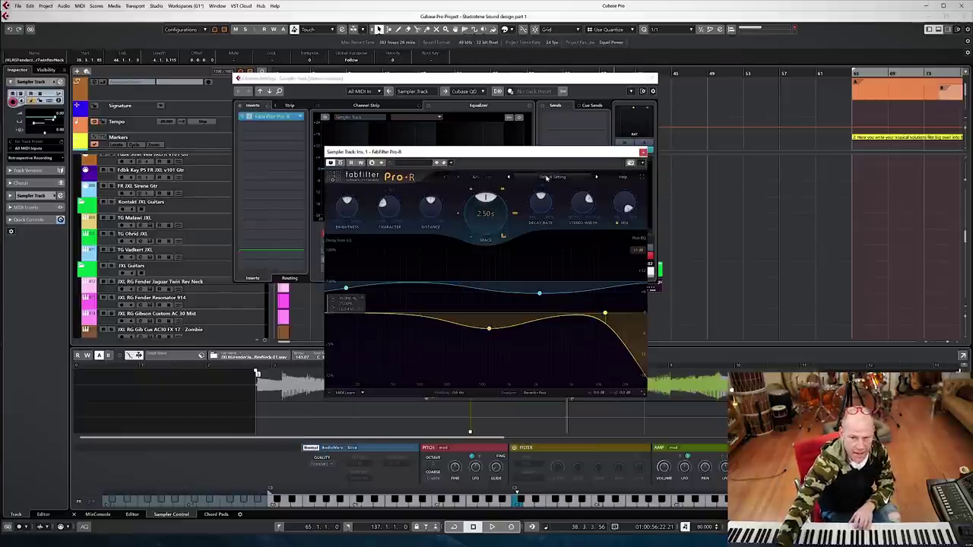
- Load a preset from Pro-R's Very Large category and move the plug-in window clear of the channel settings
click(546, 177)
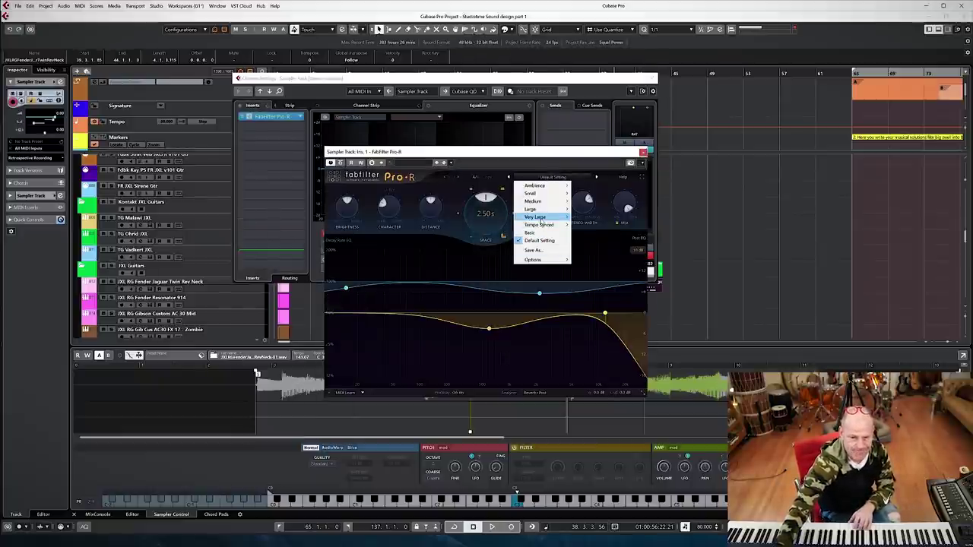
mouse_move(541, 218)
click(592, 217)
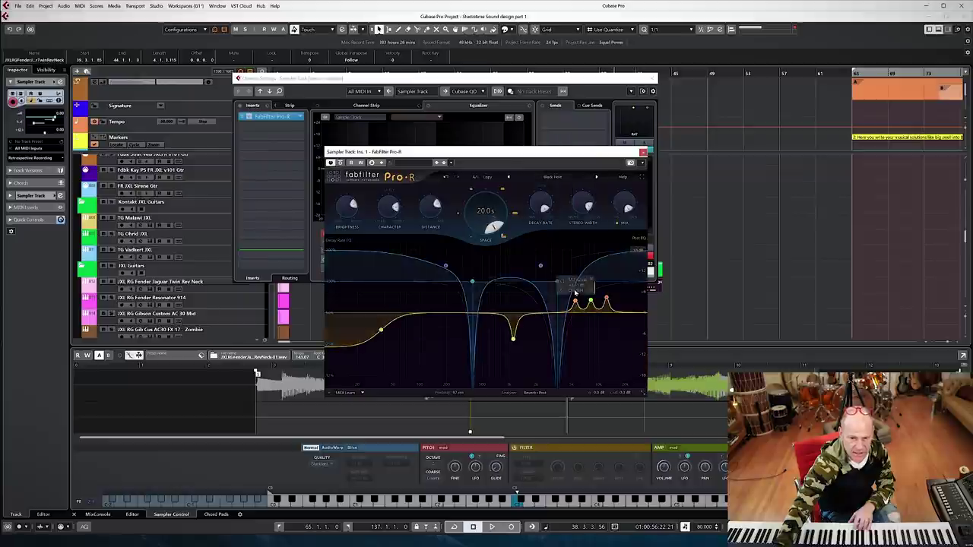
drag(479, 154, 630, 85)
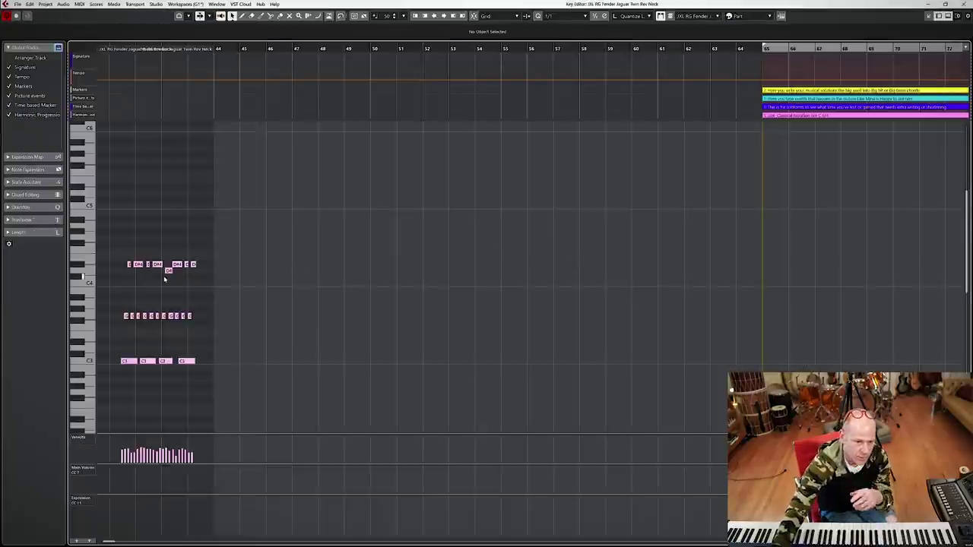
- Transpose the upper row of D#4 notes in the Fender Jaguar guitar part up four semitones to G4
drag(460, 228, 627, 262)
key(Up)
key(Up)
key(Up)
key(Up)
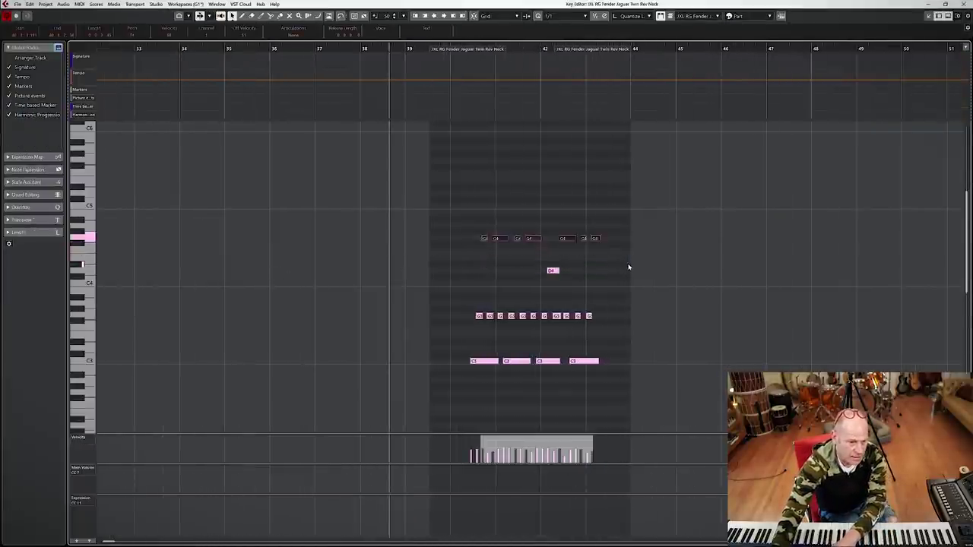
- Lower the single D4 note in bar 42 to C4 and leave the note editor
drag(504, 259, 608, 287)
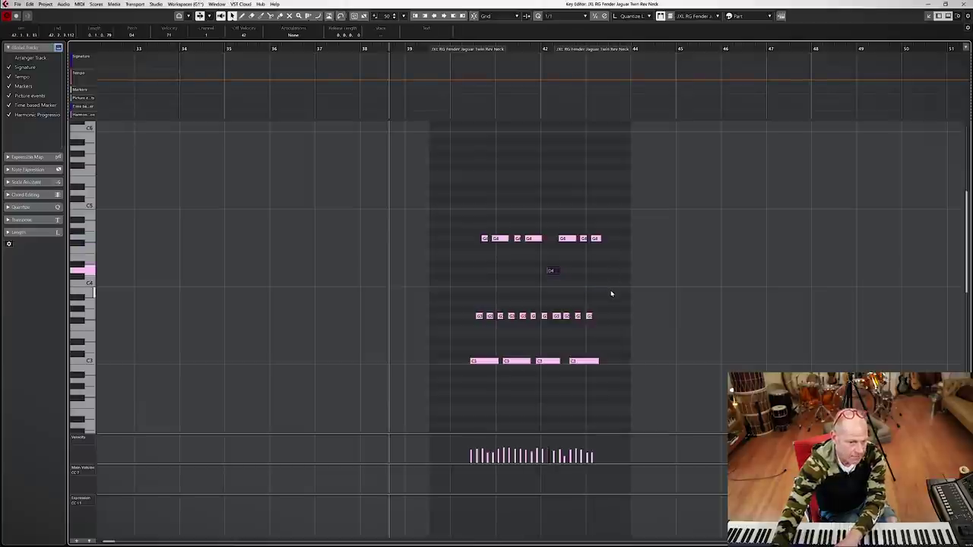
key(Down)
key(Down)
key(Down)
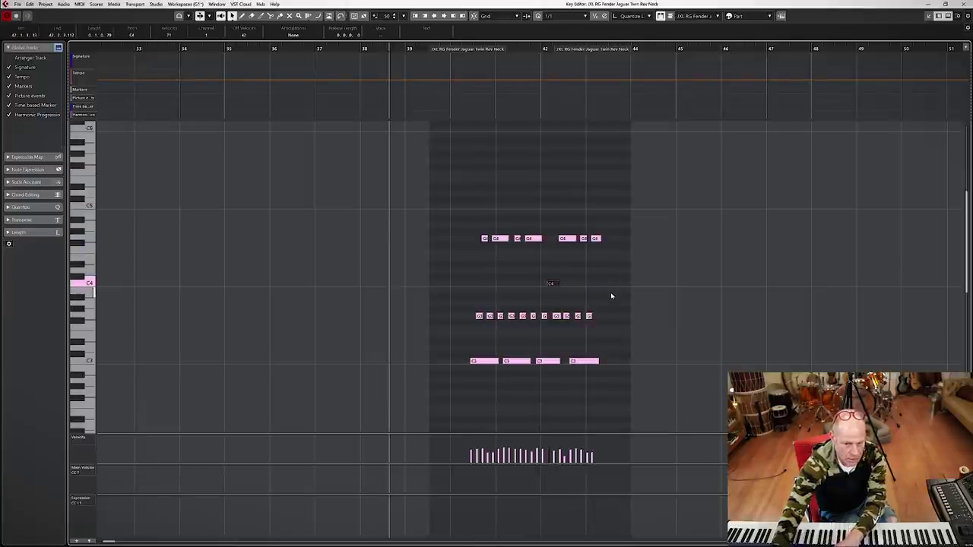
key(Up)
click(593, 283)
key(Escape)
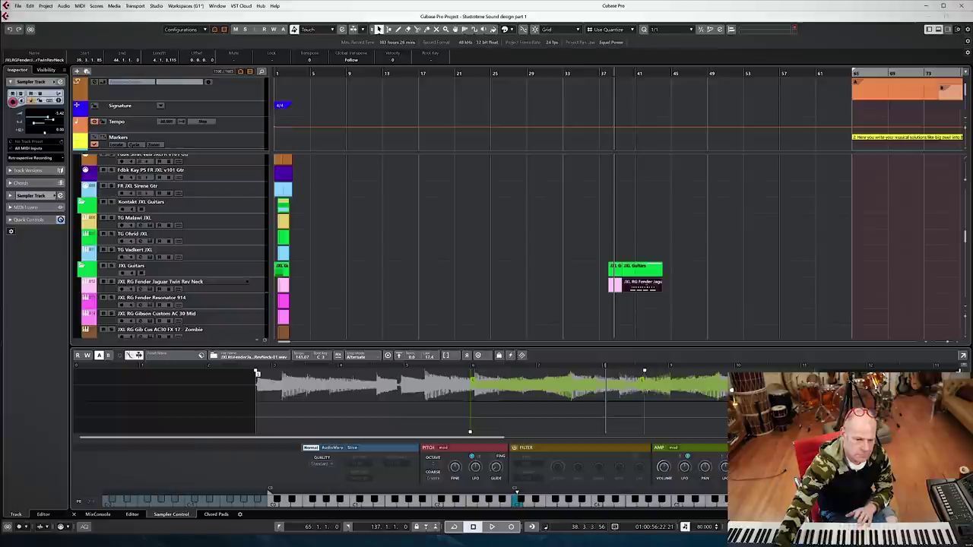
- Normalize the new guitar sample and move its sample start to the first note
click(357, 356)
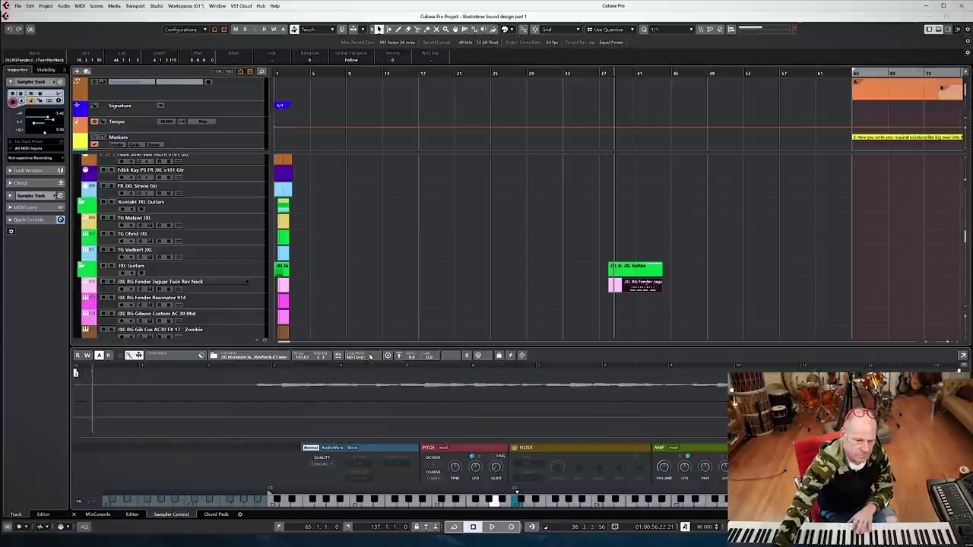
click(399, 356)
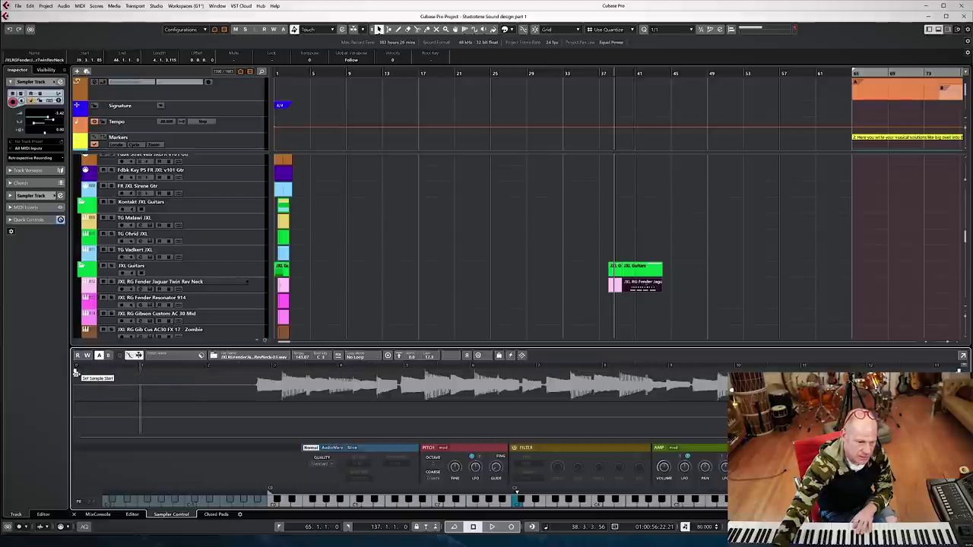
drag(77, 374, 257, 376)
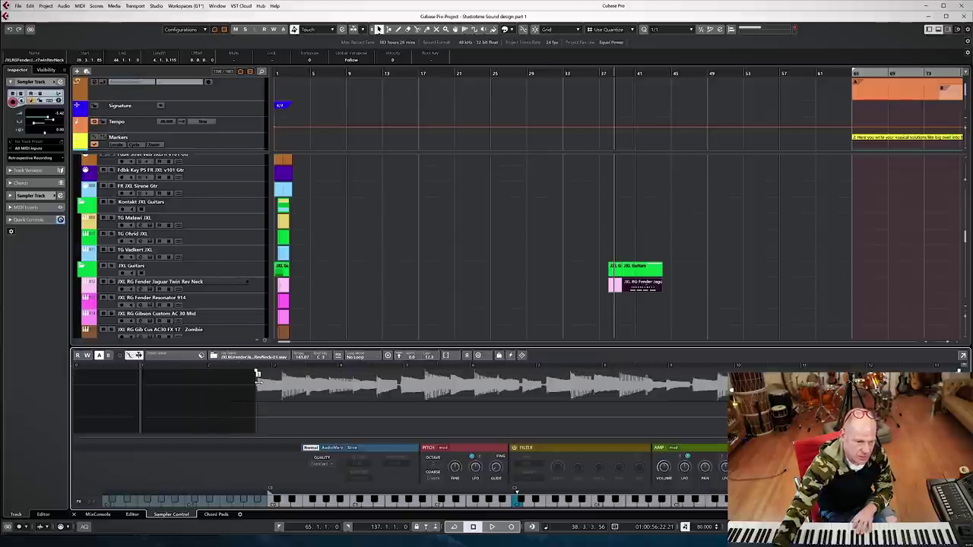
- Set the new guitar sample's loop mode to Alternate with a sustain loop from about 3.1 s to 6 s
click(358, 358)
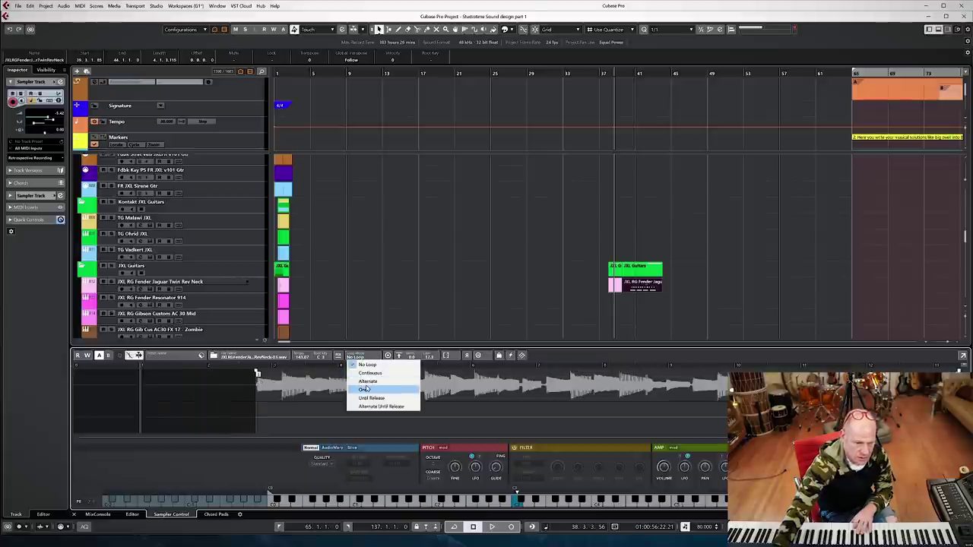
click(366, 381)
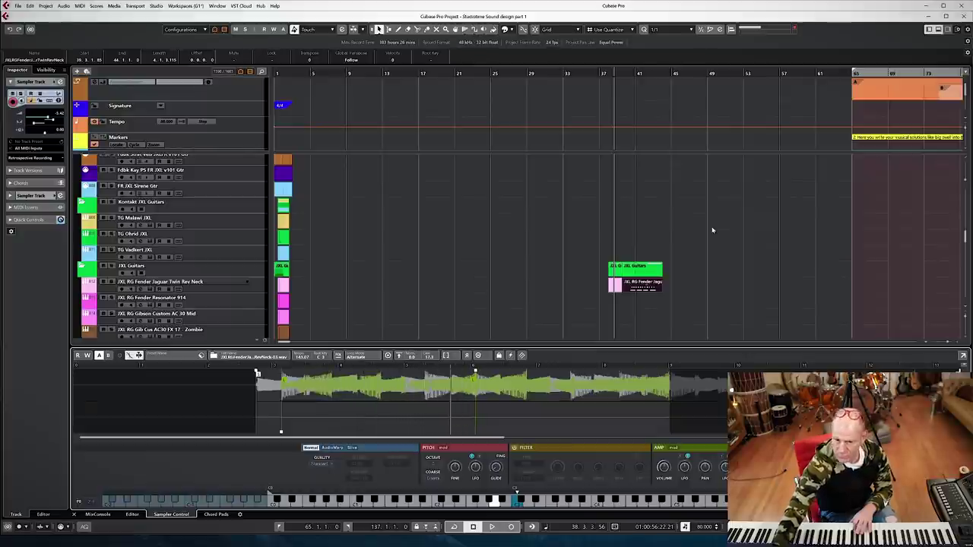
- Raise the sampler track's channel volume to about 1.2 dB in its channel settings
click(60, 82)
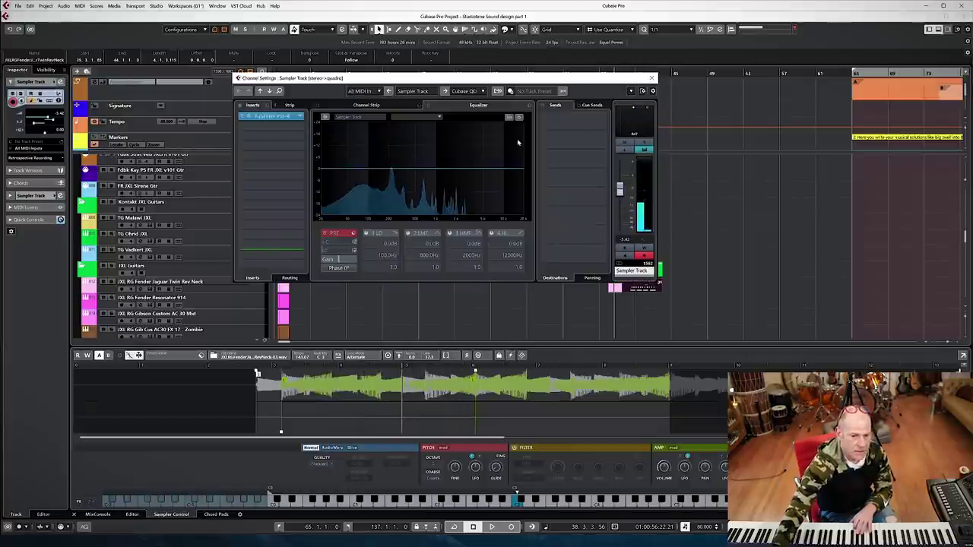
drag(620, 193, 620, 183)
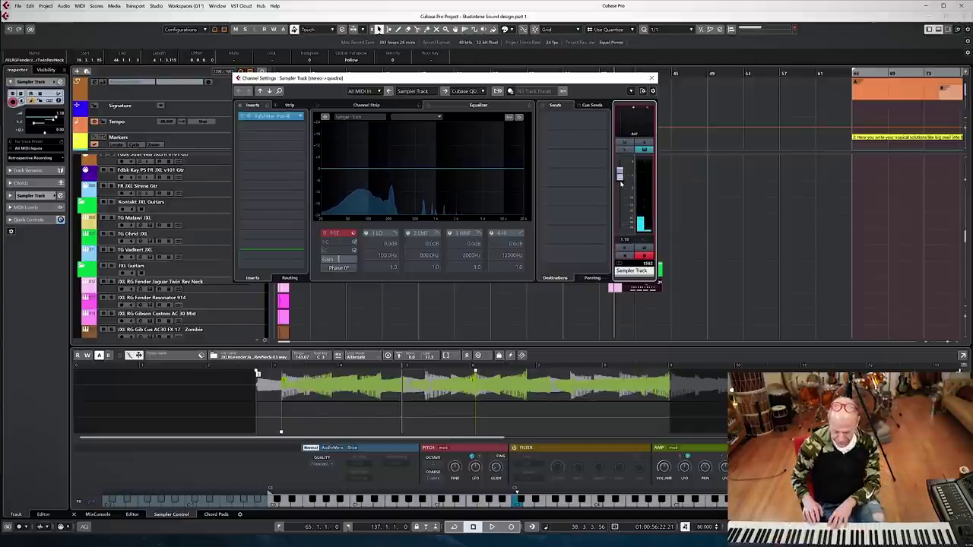